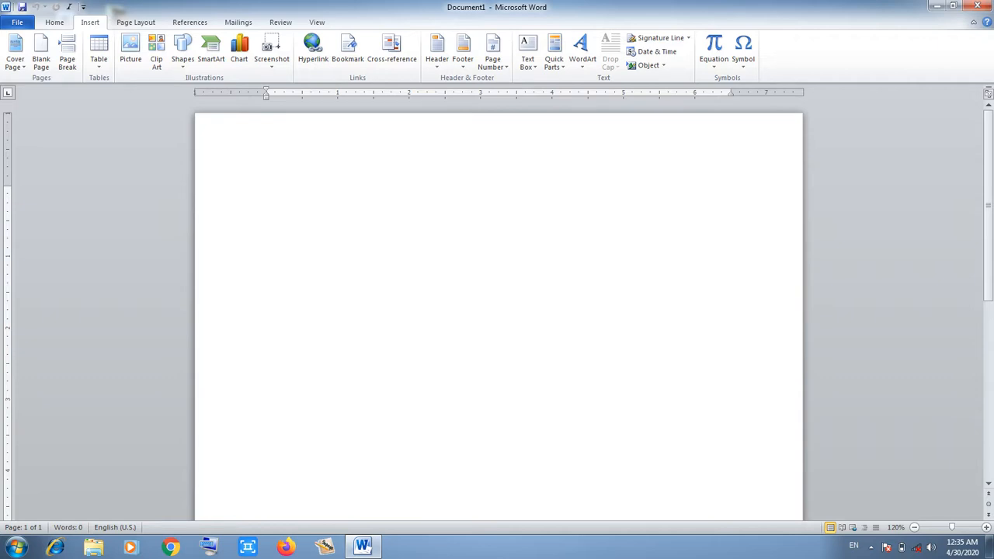
Type 'My Document' at the top of the page and bring up Insert Hyperlink for it.
{"action": "type", "text": "My "}
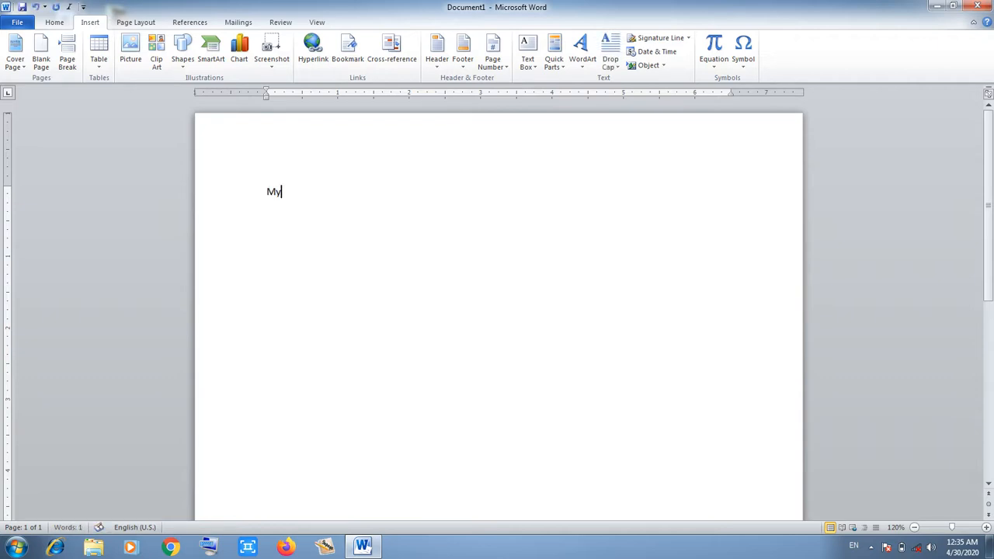
{"action": "type", "text": "Document"}
{"action": "left_click_drag", "start_coordinate": [340, 192], "coordinate": [266, 191]}
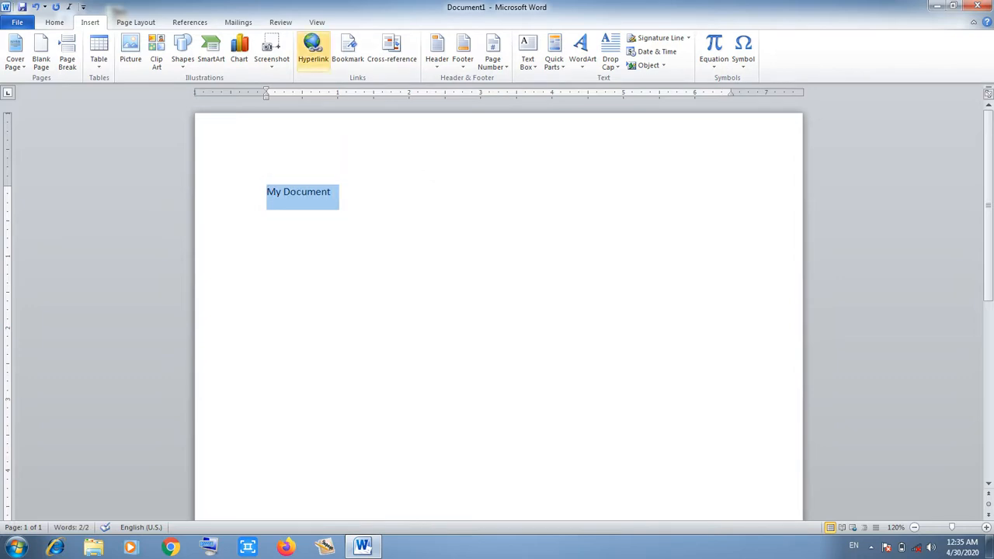
{"action": "left_click", "coordinate": [313, 49]}
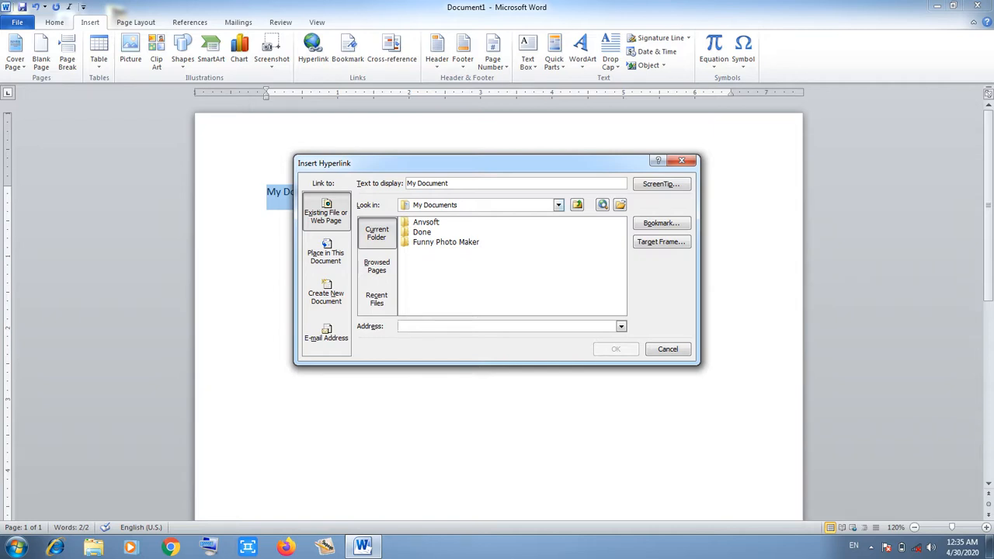
Link 'My Document' to the 'On the Insert tab' file in Desktop > New folder (2).
{"action": "left_click", "coordinate": [558, 205]}
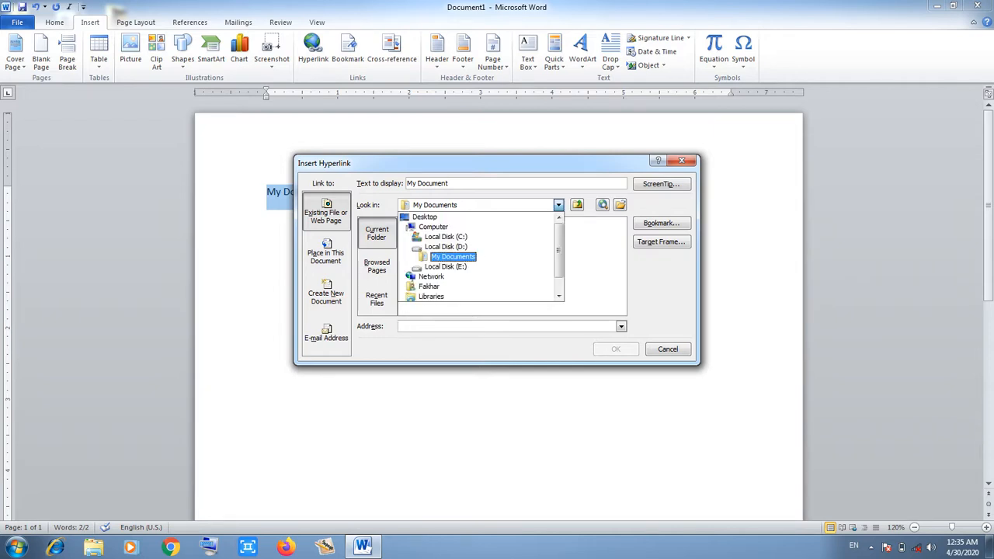
{"action": "left_click", "coordinate": [424, 218]}
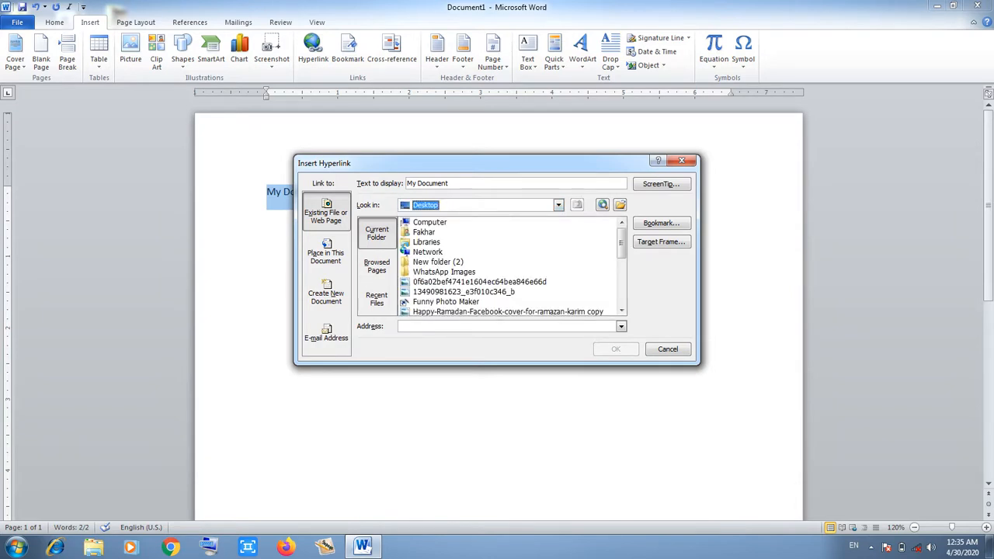
{"action": "scroll", "coordinate": [621, 310], "scroll_direction": "down", "scroll_amount": 4}
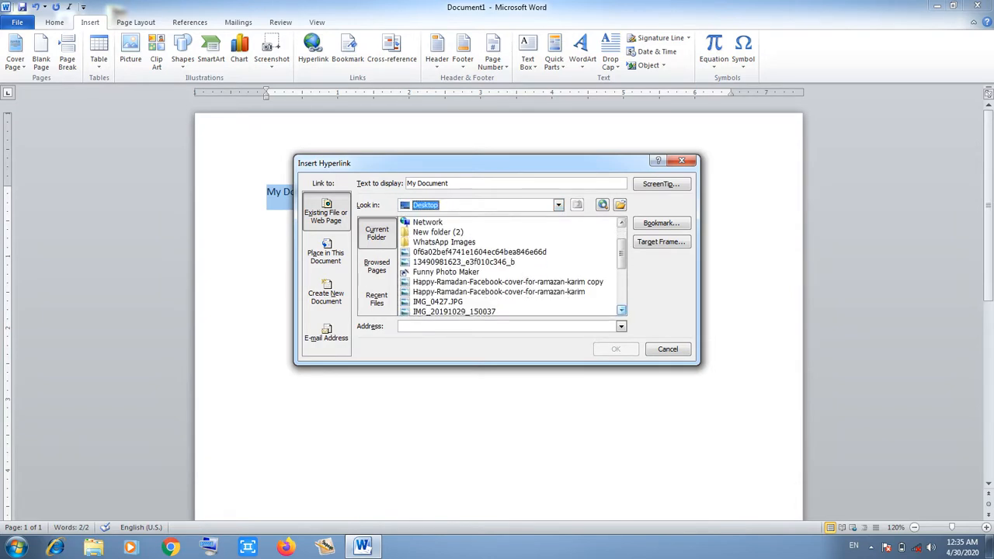
{"action": "scroll", "coordinate": [621, 310], "scroll_direction": "down", "scroll_amount": 1}
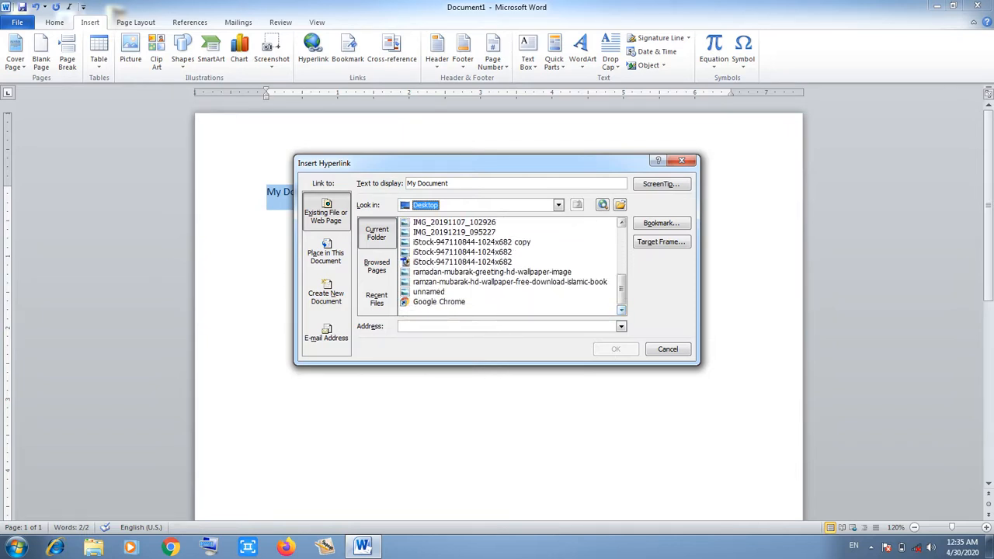
{"action": "scroll", "coordinate": [511, 267], "scroll_direction": "up", "scroll_amount": 3}
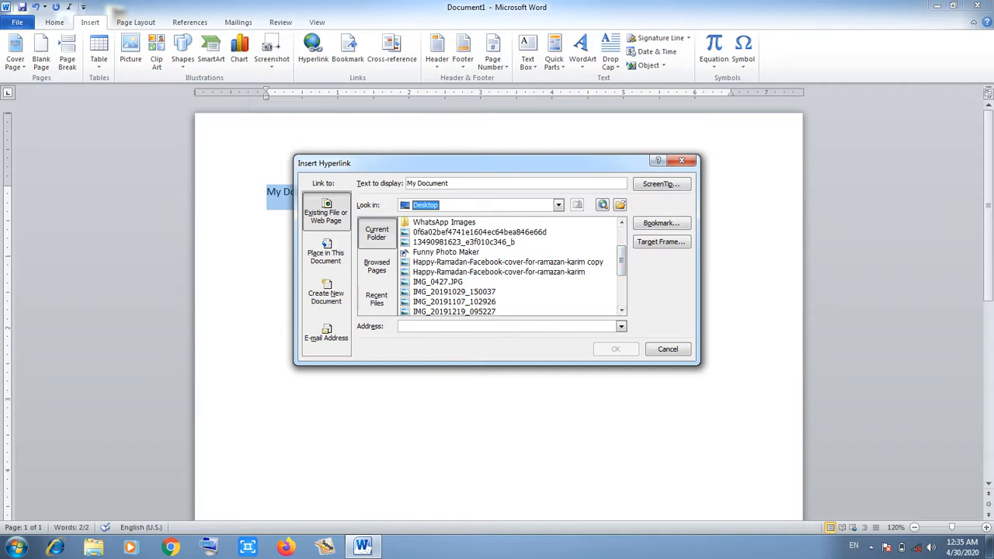
{"action": "scroll", "coordinate": [511, 267], "scroll_direction": "up", "scroll_amount": 2}
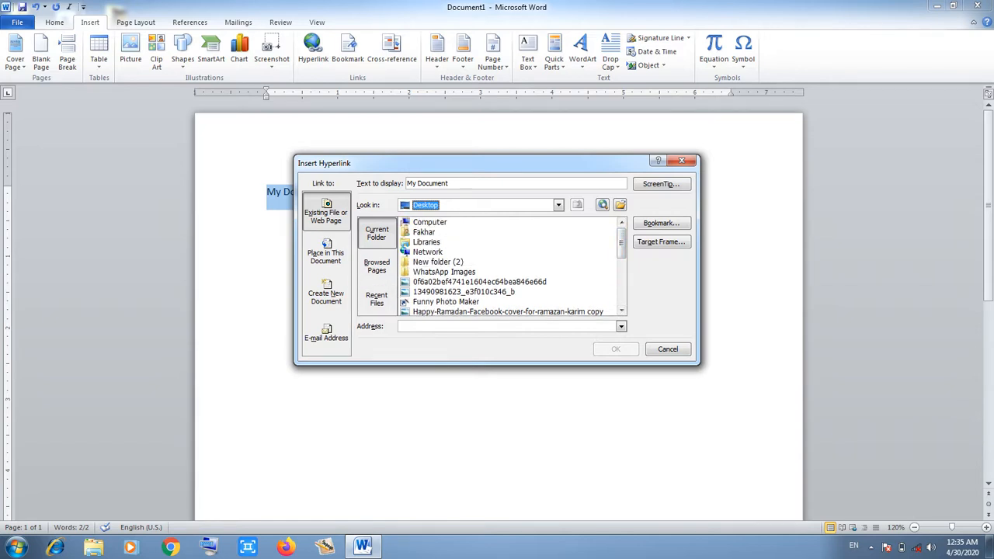
{"action": "double_click", "coordinate": [438, 263]}
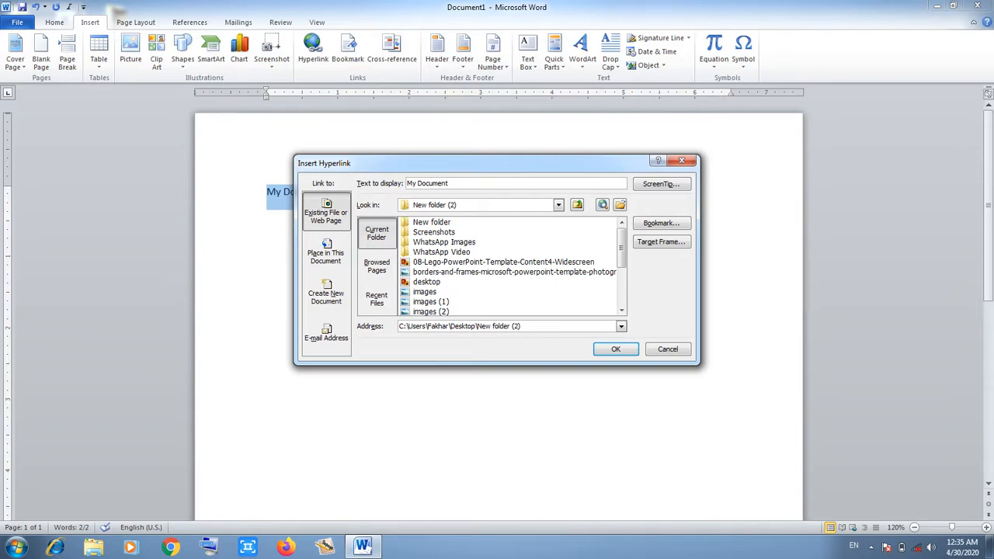
{"action": "scroll", "coordinate": [508, 266], "scroll_direction": "down", "scroll_amount": 2}
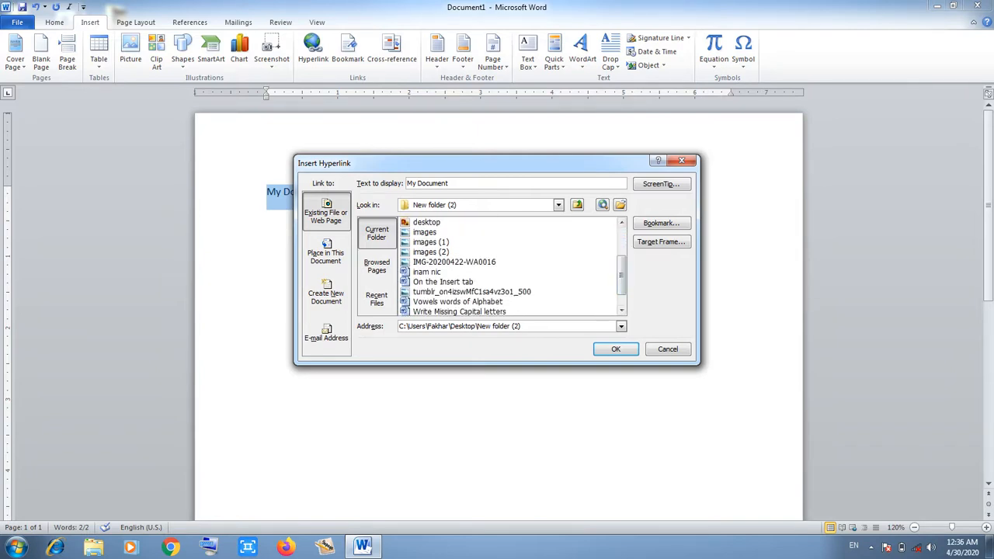
{"action": "left_click", "coordinate": [443, 282]}
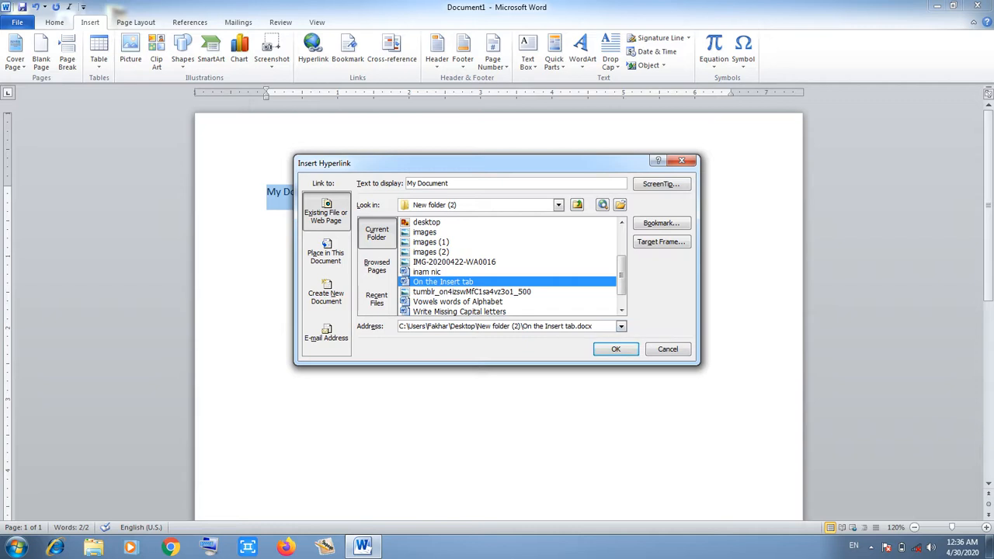
{"action": "key", "text": "Return"}
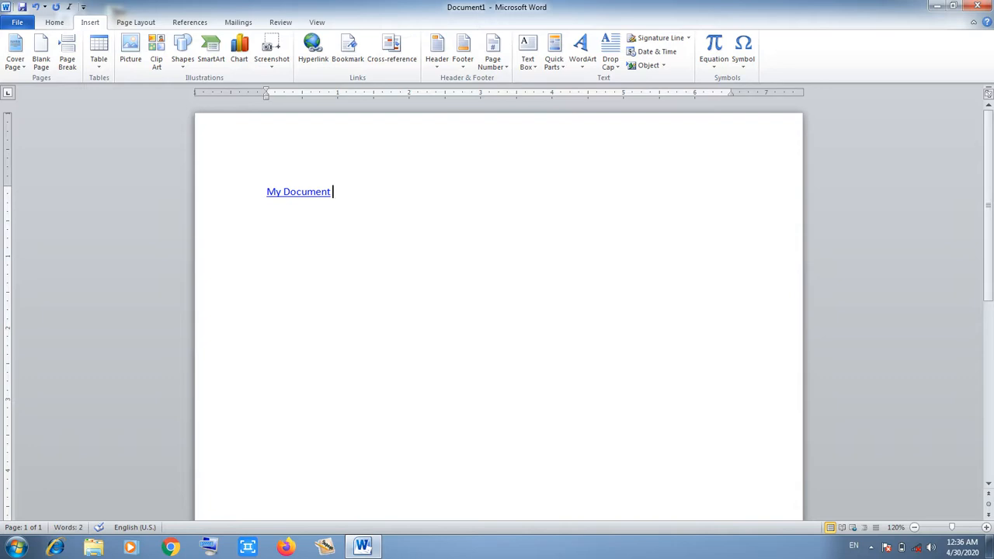
Follow the My Document link and allow the linked document to open.
{"action": "key", "text": "Return"}
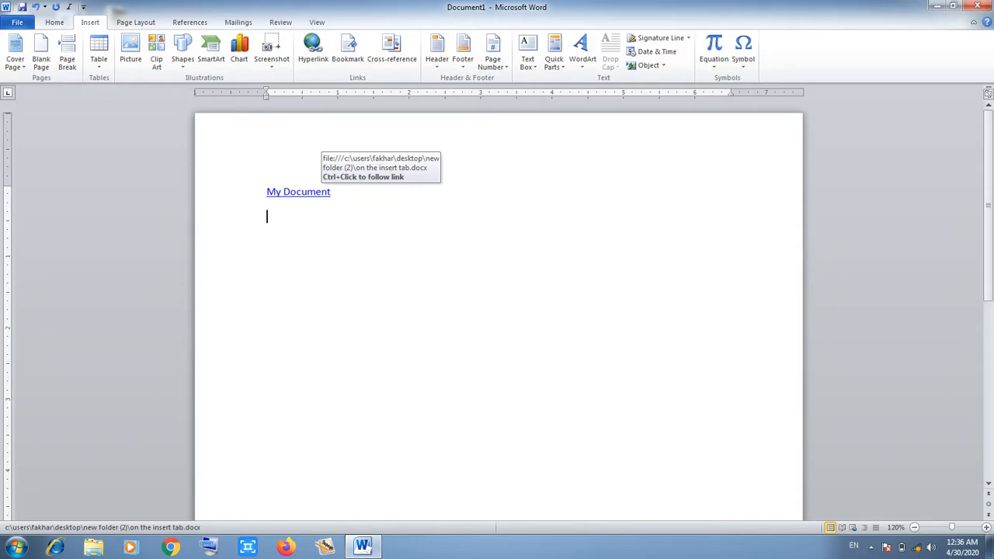
{"action": "left_click", "coordinate": [304, 195], "text": "ctrl"}
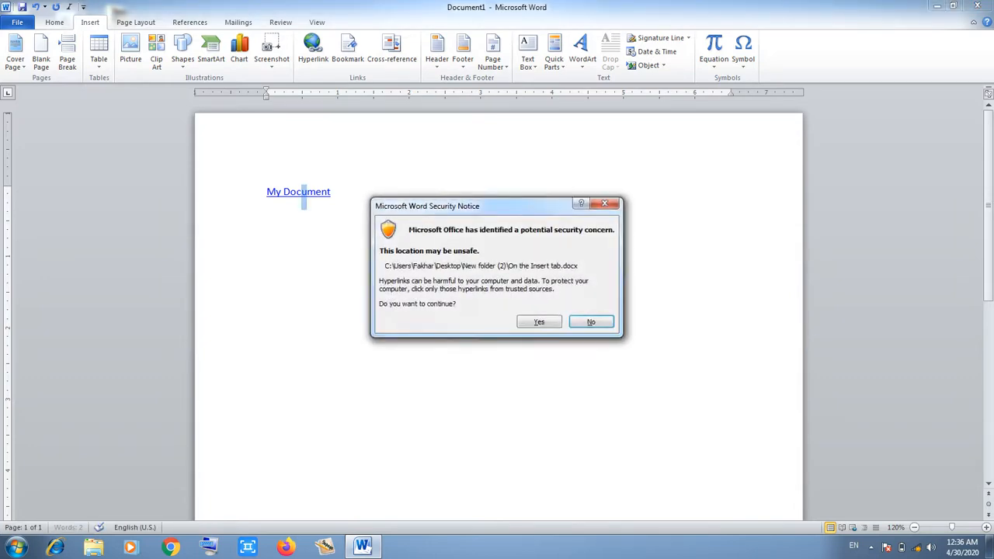
{"action": "left_click", "coordinate": [539, 321]}
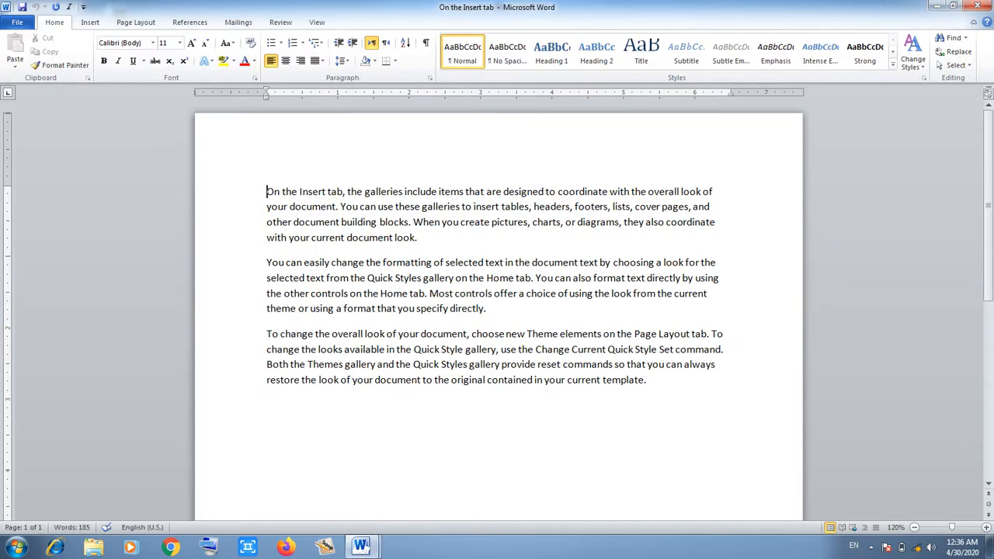
Close the 'On the Insert tab' document and start a new line below the link.
{"action": "left_click_drag", "start_coordinate": [725, 7], "coordinate": [684, 70]}
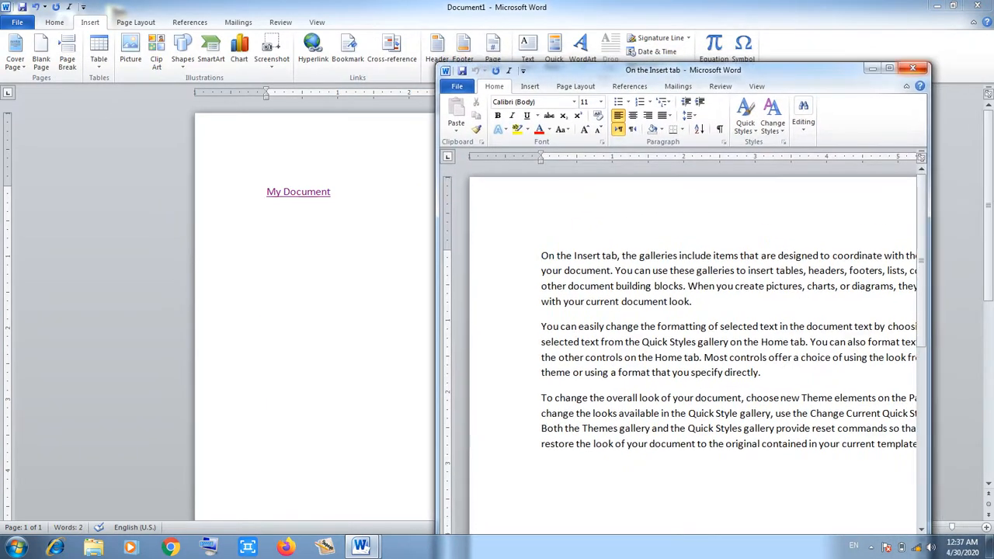
{"action": "left_click", "coordinate": [913, 69]}
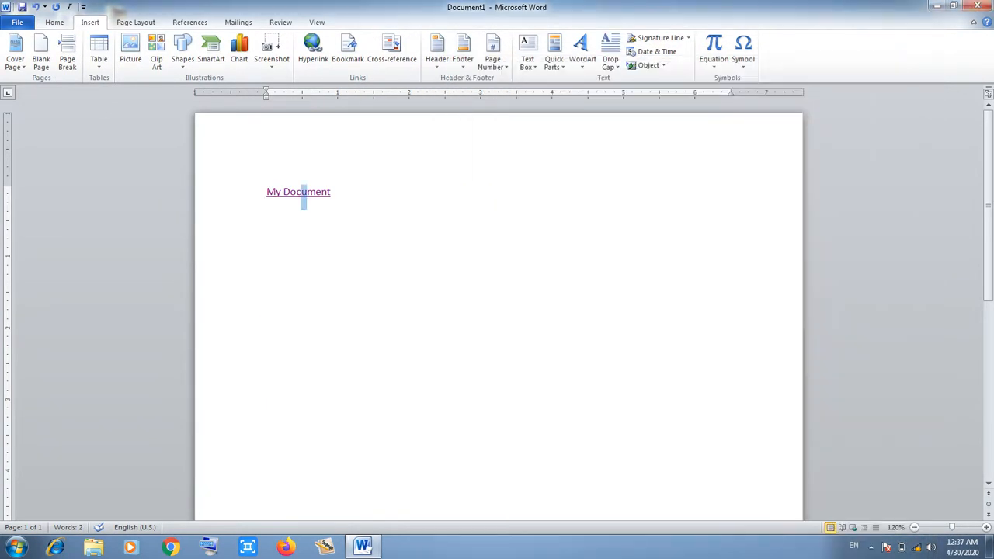
{"action": "left_click", "coordinate": [332, 192]}
{"action": "key", "text": "Return"}
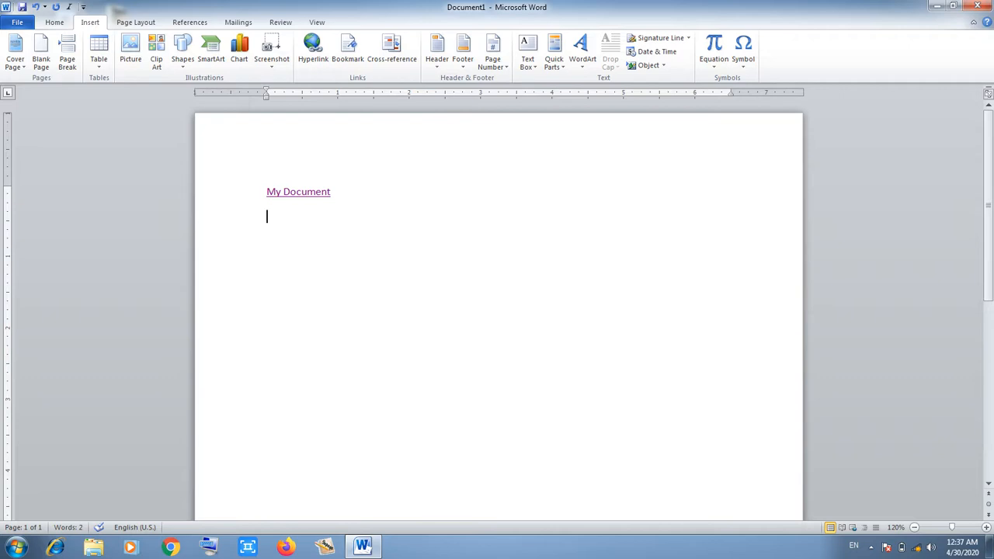
Zoom in, type 'My Cv' on the new line, and select it.
{"action": "left_click", "coordinate": [986, 527]}
{"action": "left_click", "coordinate": [986, 527]}
{"action": "left_click", "coordinate": [986, 527]}
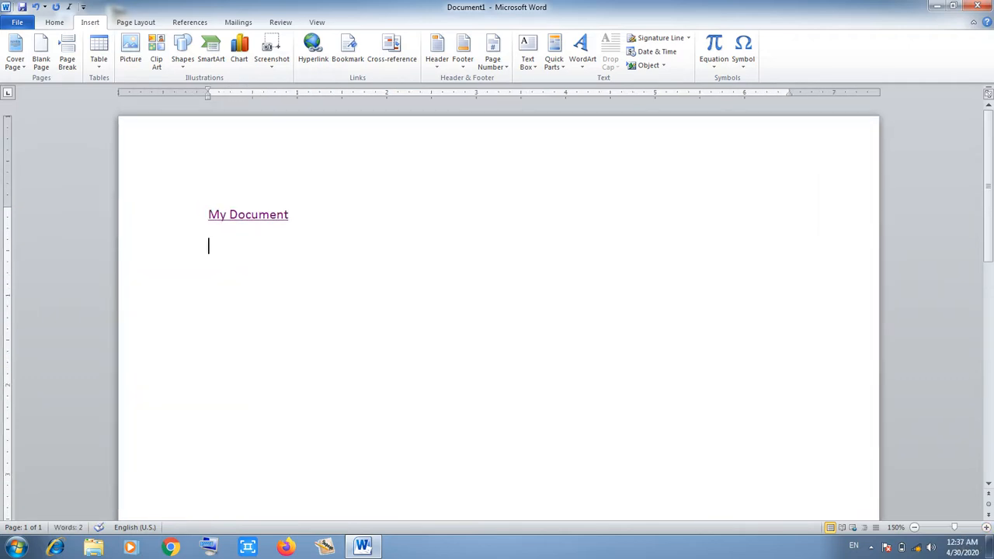
{"action": "type", "text": "M"}
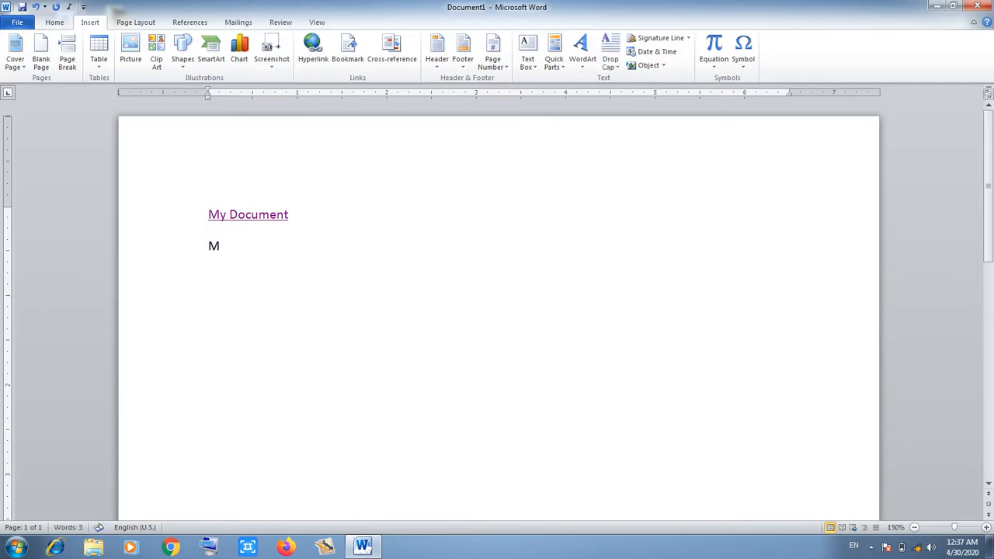
{"action": "type", "text": "y Cv"}
{"action": "left_click_drag", "start_coordinate": [244, 247], "coordinate": [208, 247]}
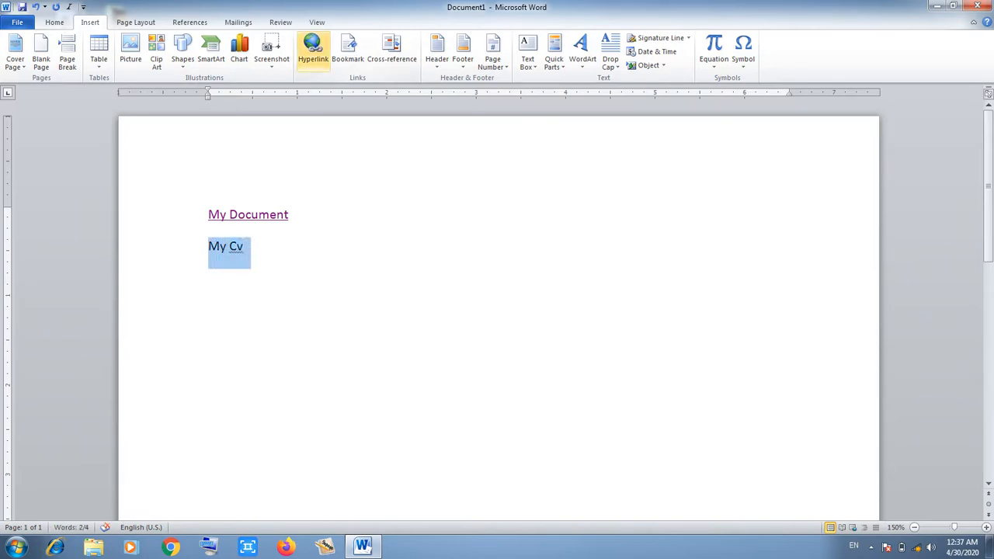
Link 'My Cv' to 'Vowels words of Alphabet' in Desktop > New folder (2).
{"action": "left_click", "coordinate": [313, 50]}
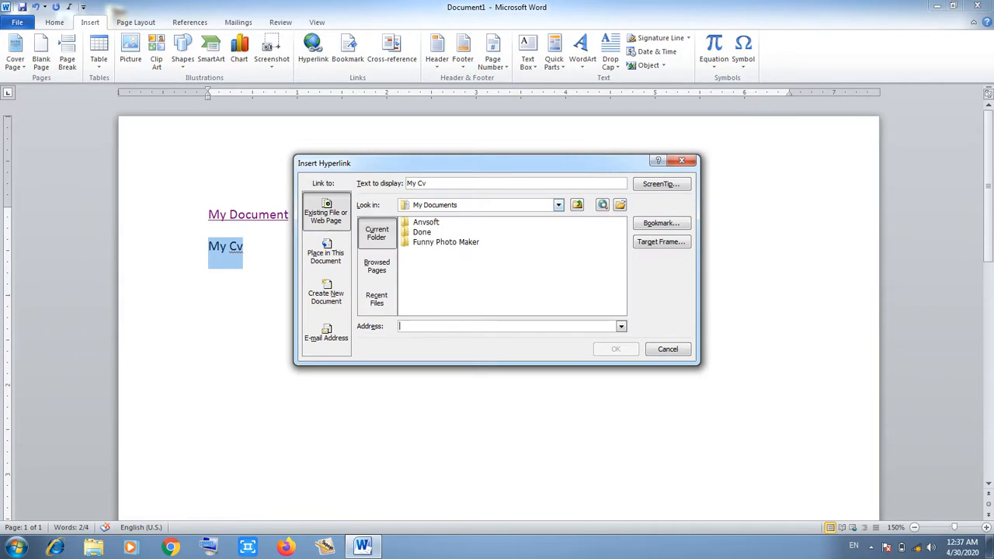
{"action": "left_click", "coordinate": [558, 205]}
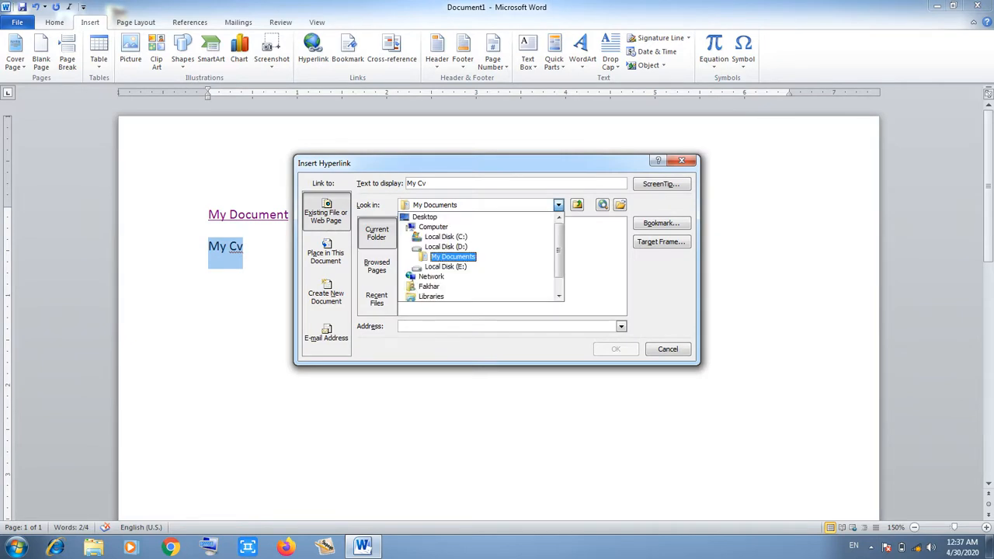
{"action": "left_click", "coordinate": [425, 218]}
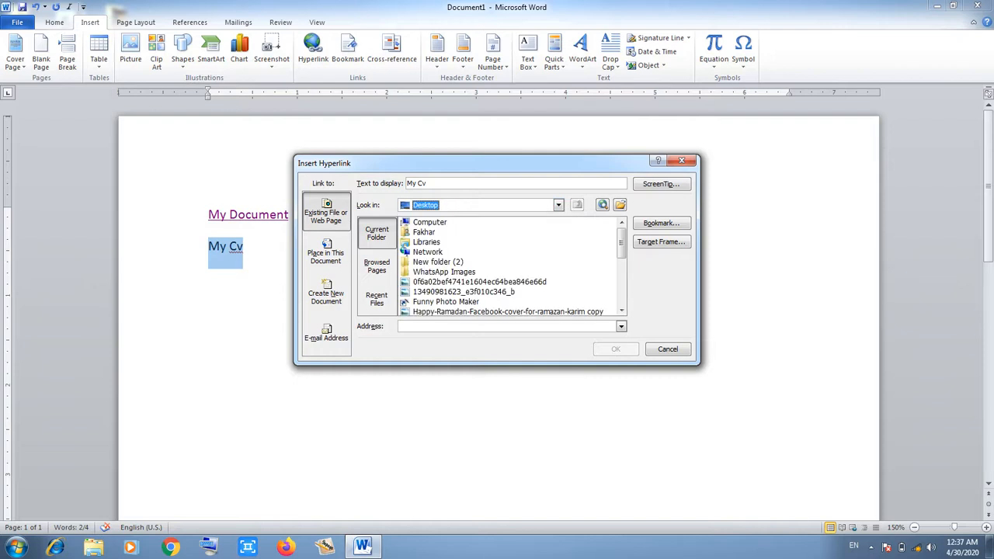
{"action": "double_click", "coordinate": [438, 262]}
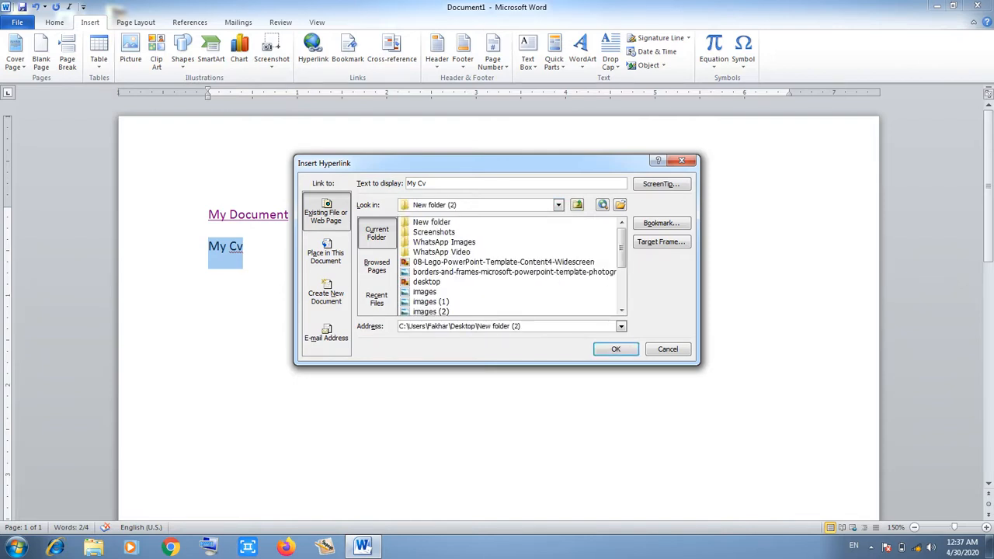
{"action": "scroll", "coordinate": [509, 266], "scroll_direction": "down", "scroll_amount": 3}
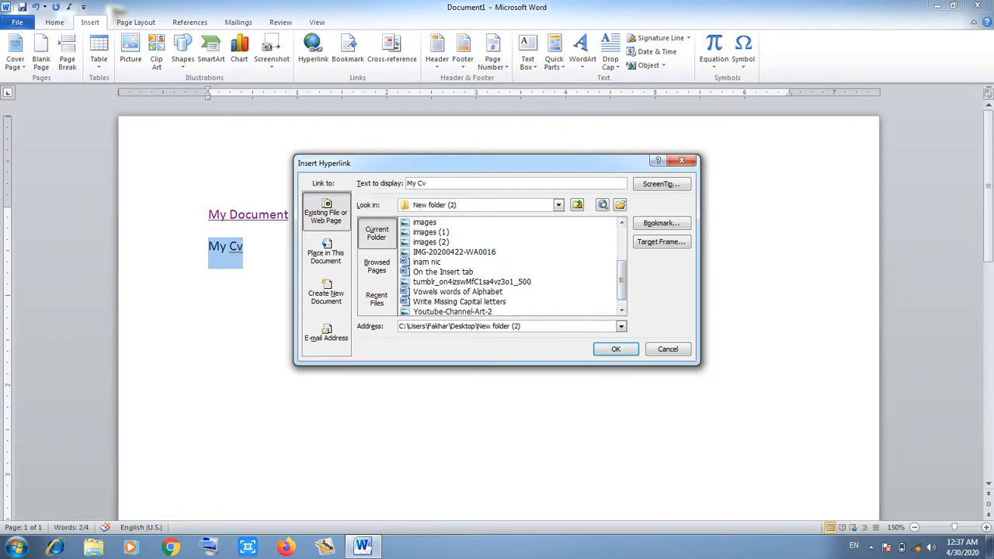
{"action": "left_click", "coordinate": [458, 292]}
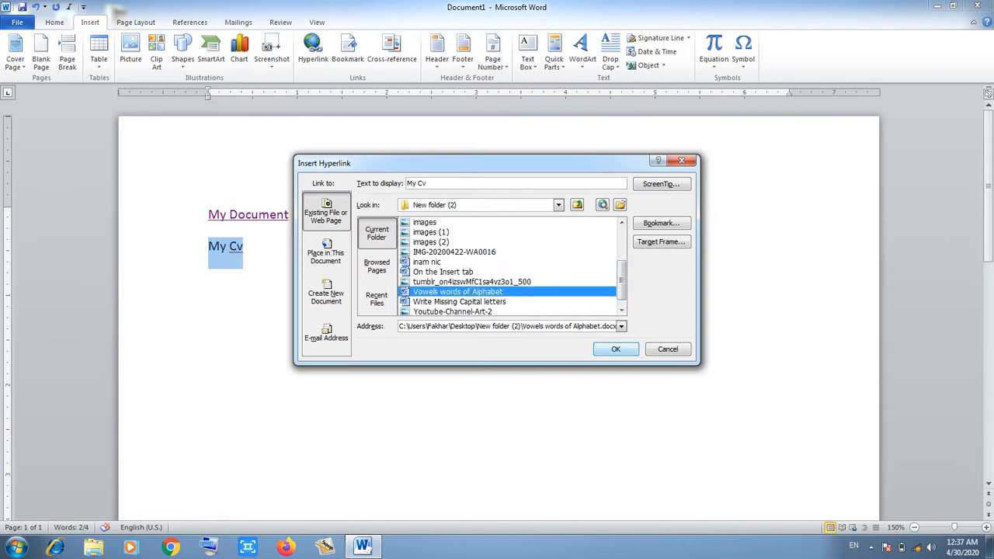
{"action": "left_click", "coordinate": [616, 349]}
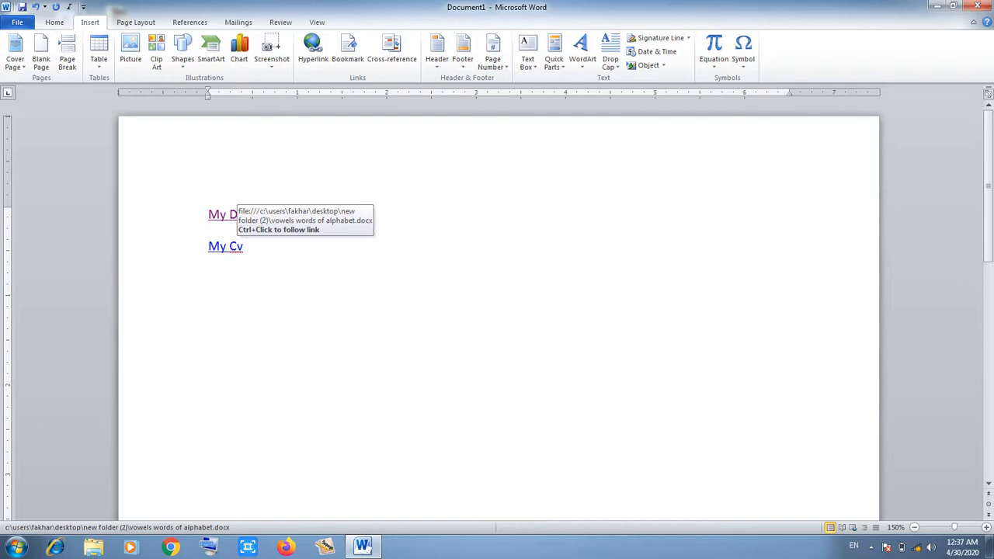
Open the My Cv link target, close 'Vowels words of Alphabet', and add a line after My Cv.
{"action": "left_click", "coordinate": [229, 215], "text": "ctrl"}
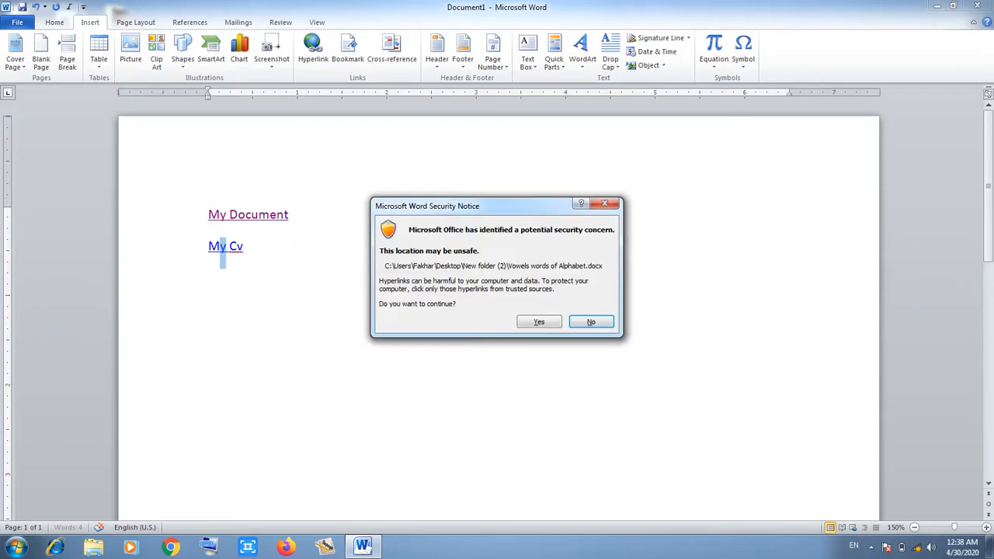
{"action": "key", "text": "Return"}
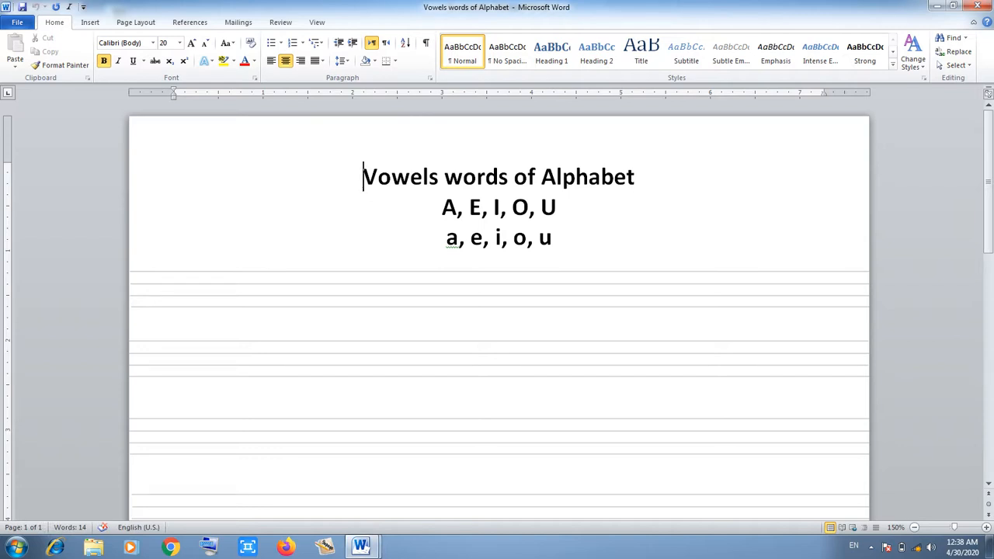
{"action": "left_click", "coordinate": [977, 5]}
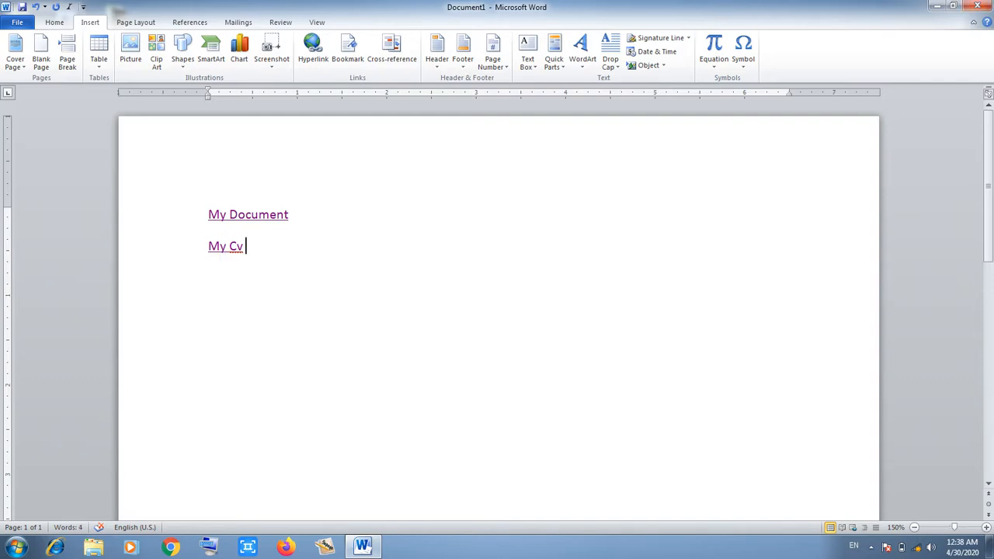
{"action": "key", "text": "Return"}
Select everything in Document1 and delete both hyperlinked lines.
{"action": "key", "text": "ctrl+a"}
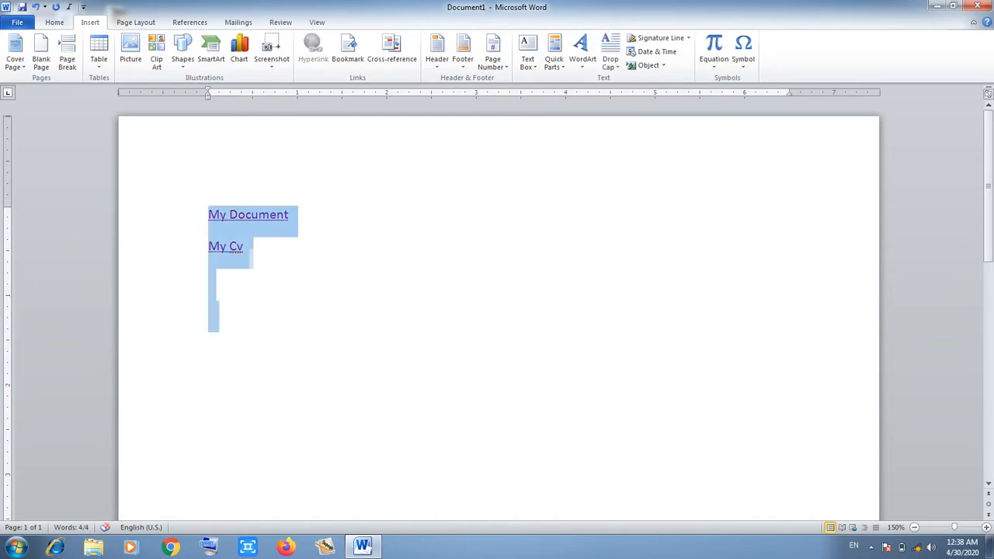
{"action": "key", "text": "Delete"}
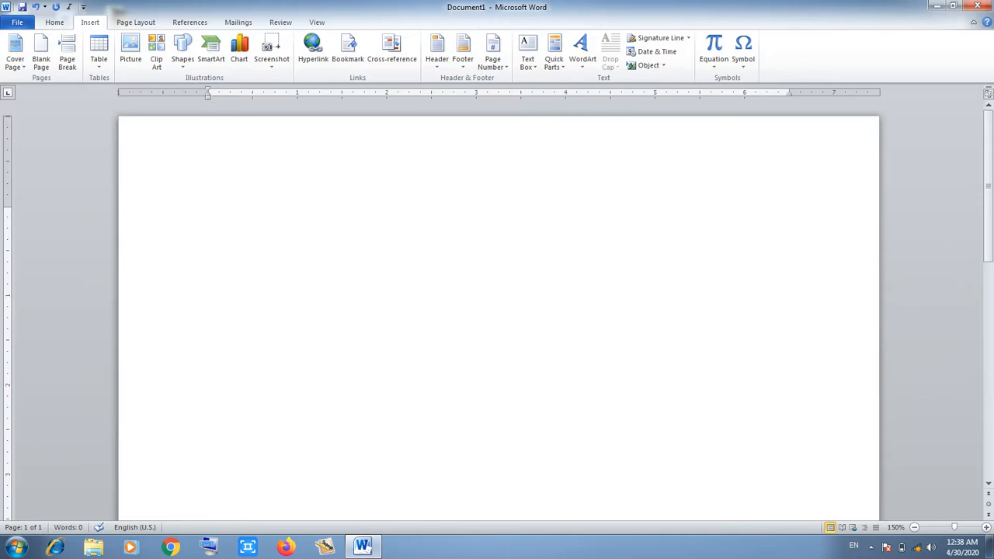
Generate eight sample paragraphs with =rand(8,8), then select 'document look.' on page 1.
{"action": "type", "text": "=ran"}
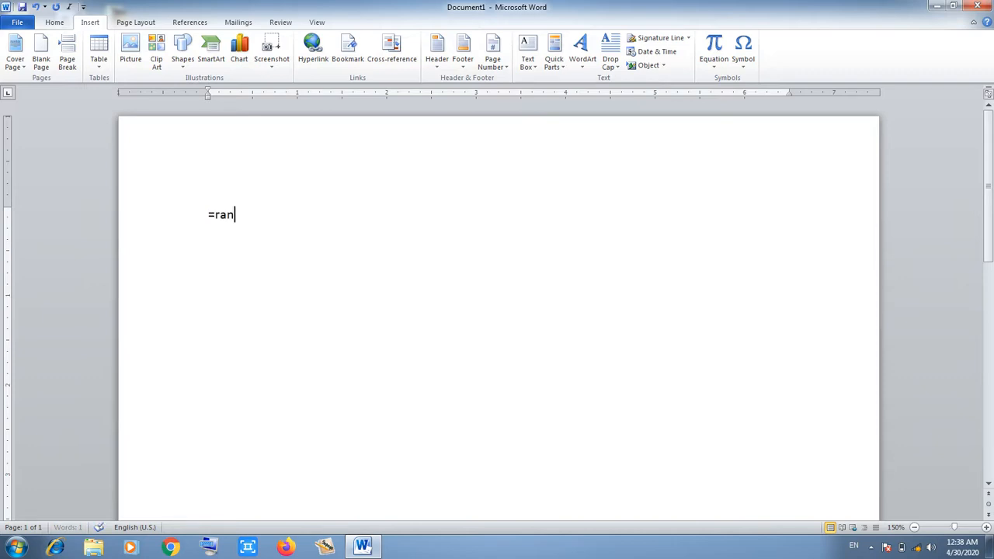
{"action": "type", "text": "d(8,8)"}
{"action": "key", "text": "Return"}
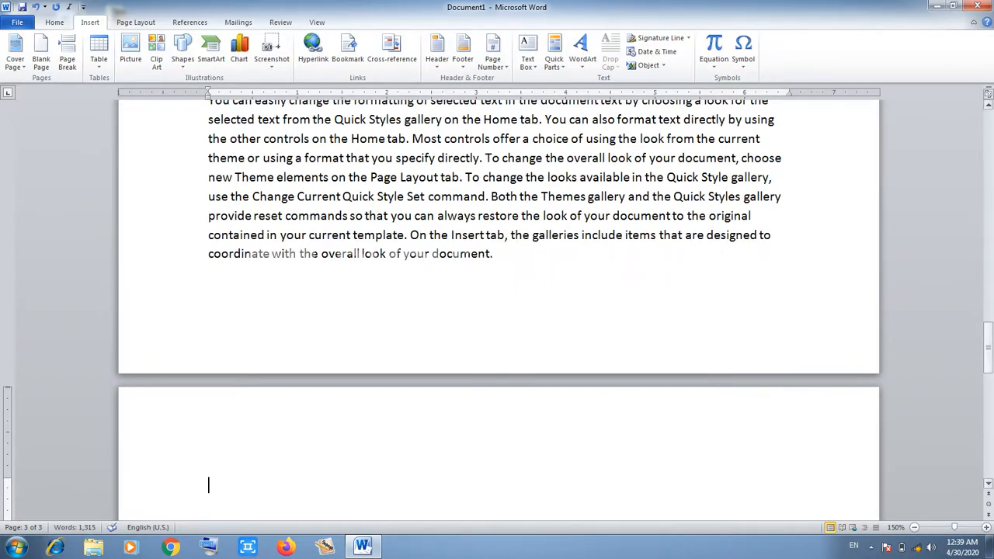
{"action": "left_click_drag", "start_coordinate": [988, 347], "coordinate": [988, 207]}
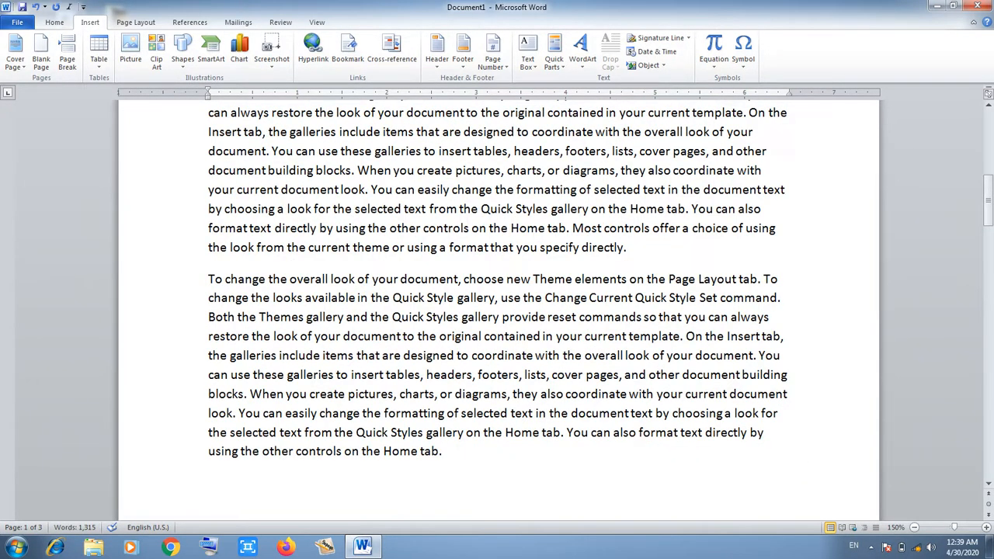
{"action": "left_click_drag", "start_coordinate": [370, 189], "coordinate": [281, 190]}
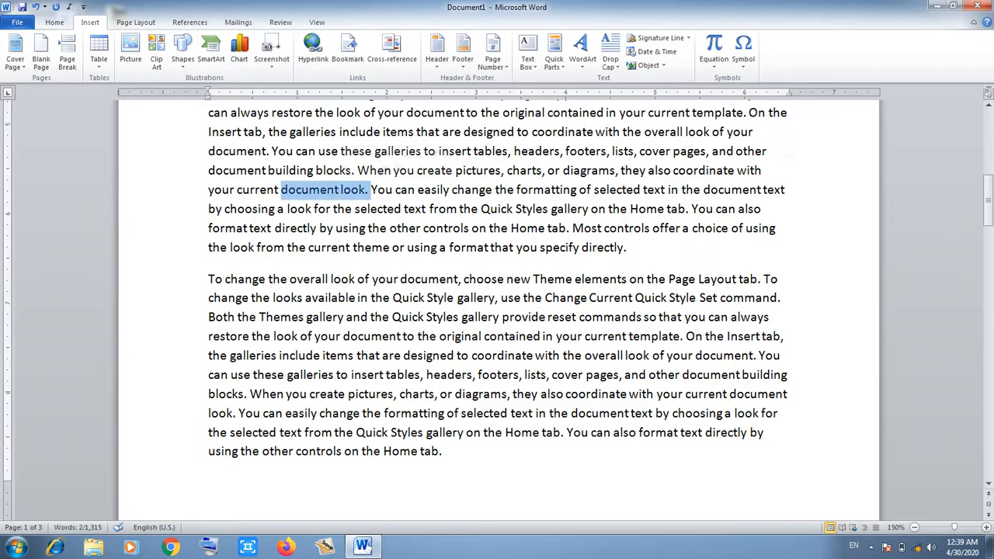
Add a bookmark named 'look' on the selected phrase 'document look.'.
{"action": "left_click", "coordinate": [347, 50]}
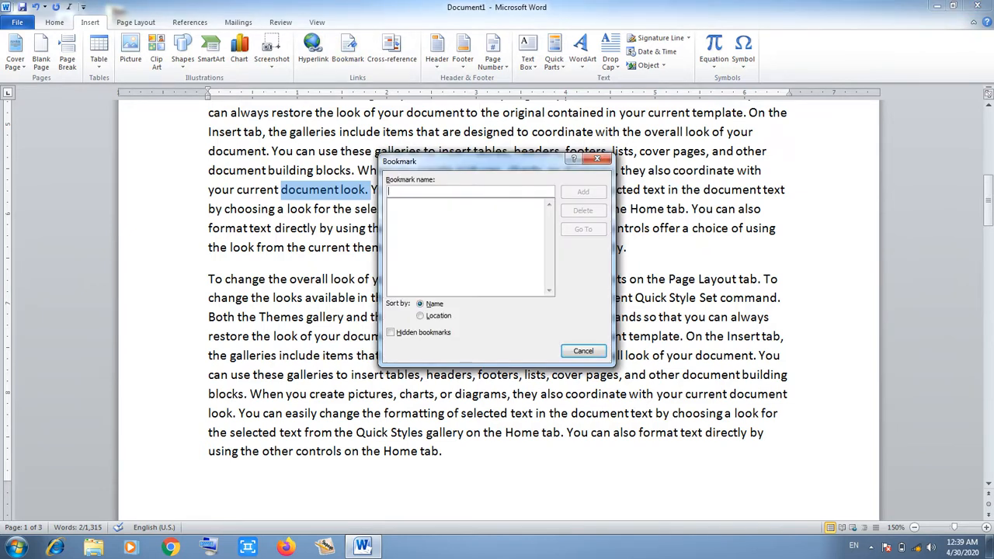
{"action": "type", "text": "look"}
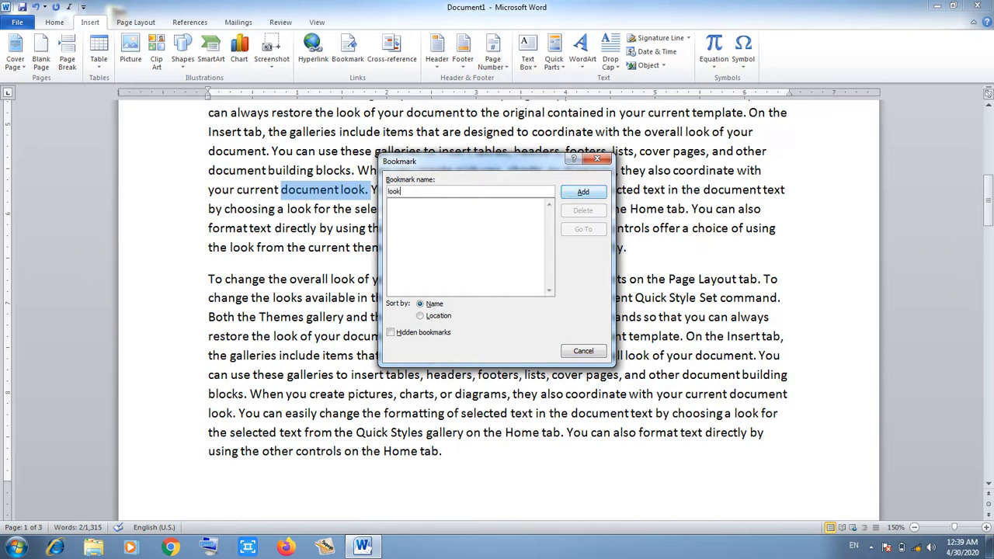
{"action": "key", "text": "Return"}
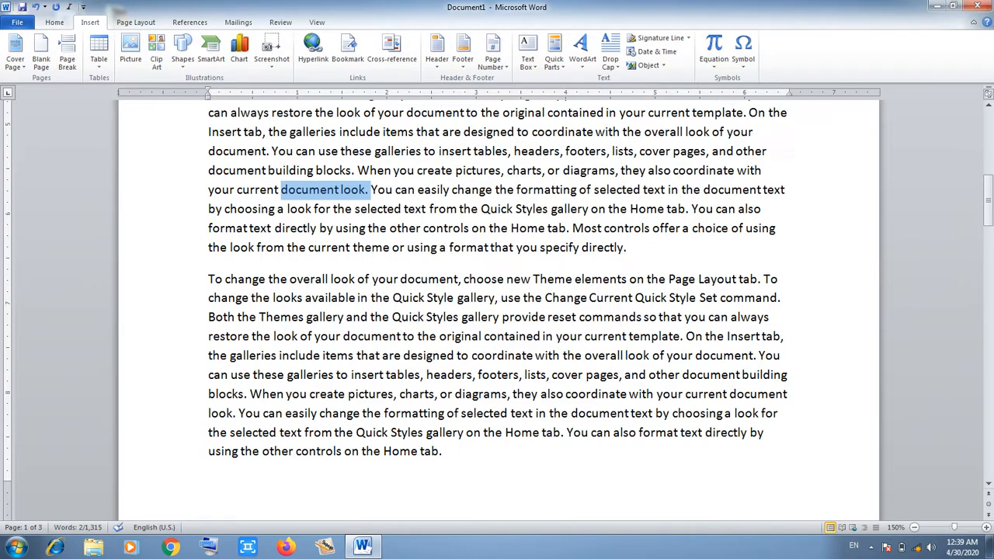
{"action": "left_click", "coordinate": [581, 297]}
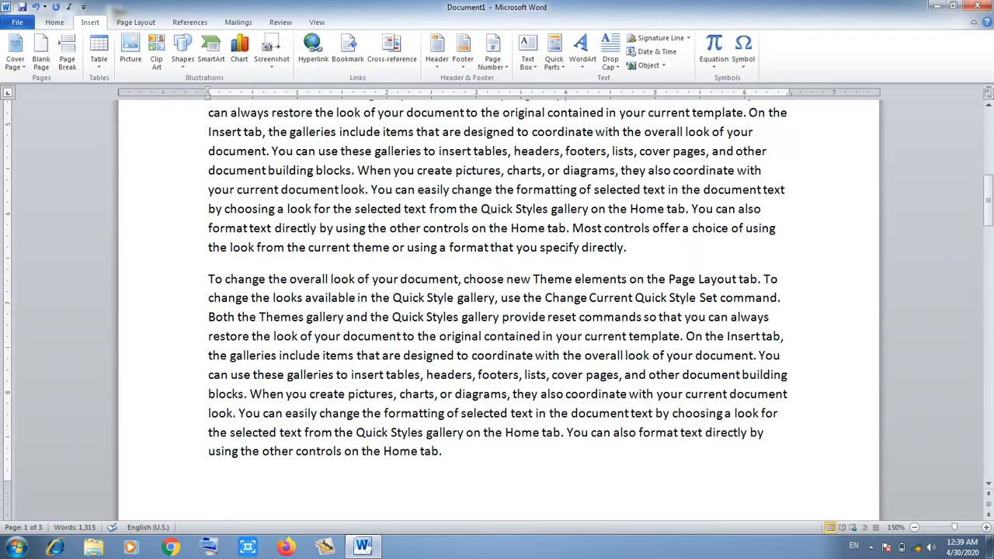
{"action": "left_click_drag", "start_coordinate": [988, 200], "coordinate": [988, 347]}
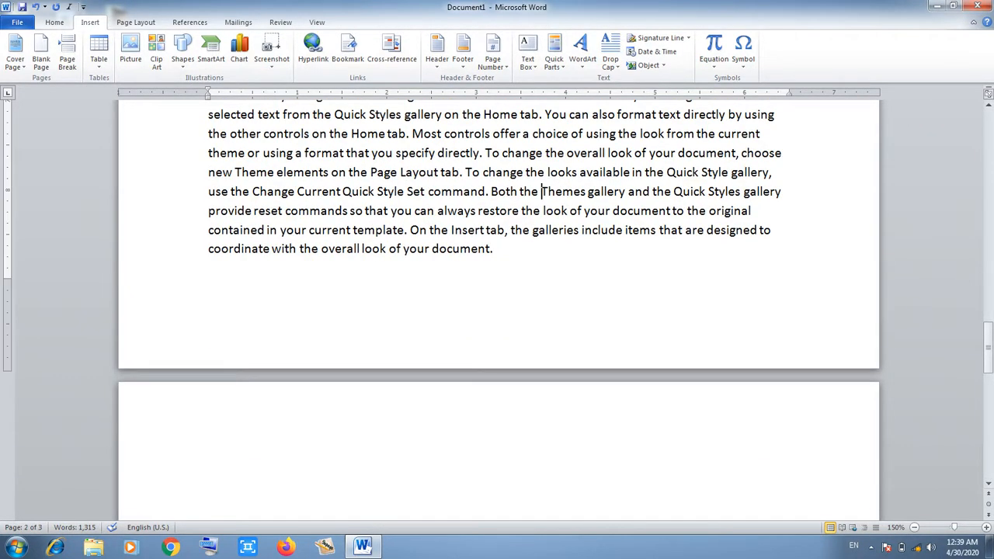
{"action": "left_click_drag", "start_coordinate": [988, 347], "coordinate": [988, 208]}
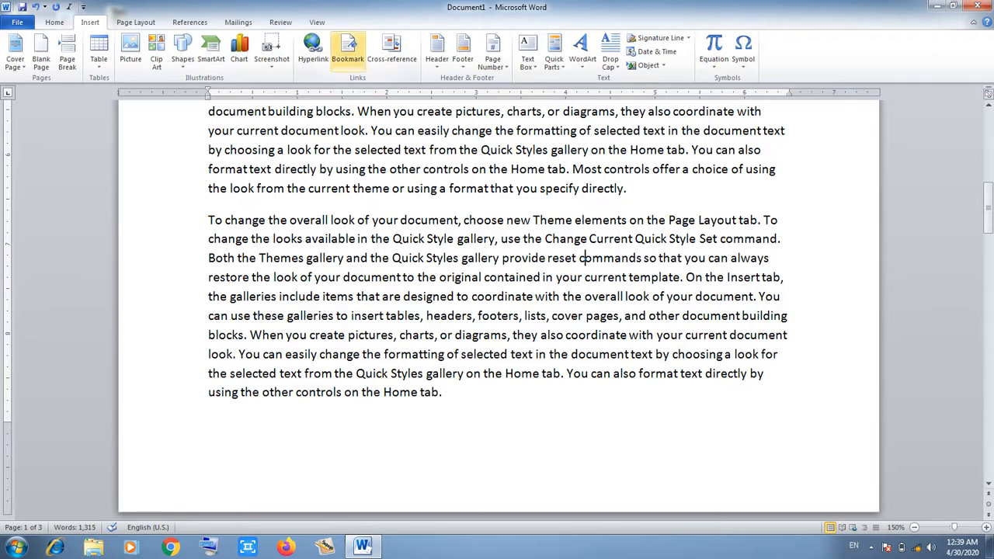
{"action": "left_click", "coordinate": [347, 48]}
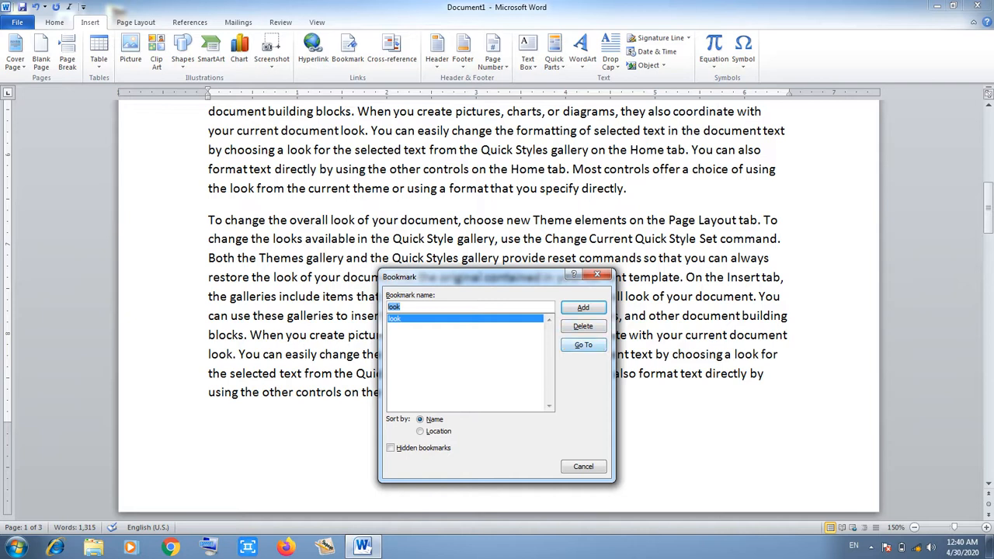
{"action": "left_click", "coordinate": [584, 344]}
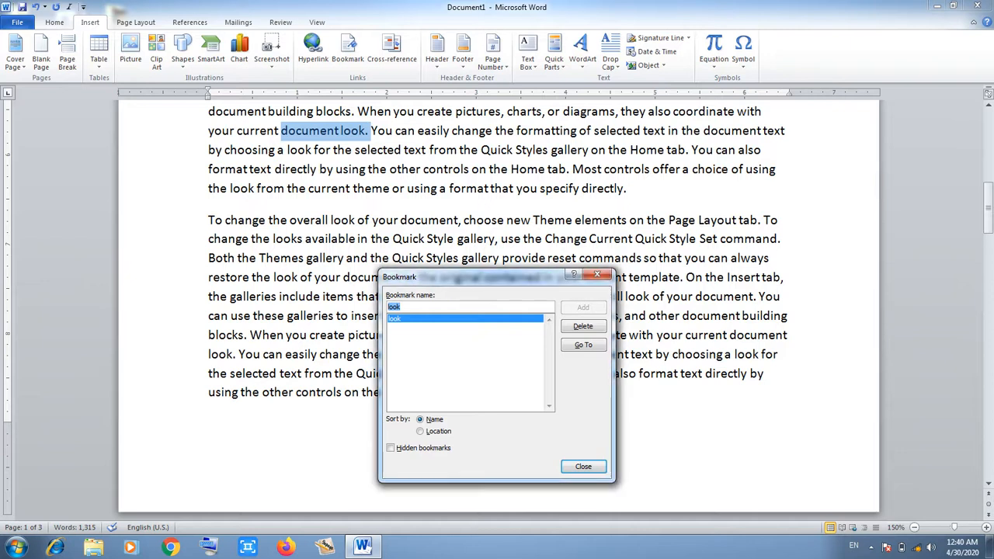
{"action": "left_click", "coordinate": [583, 466]}
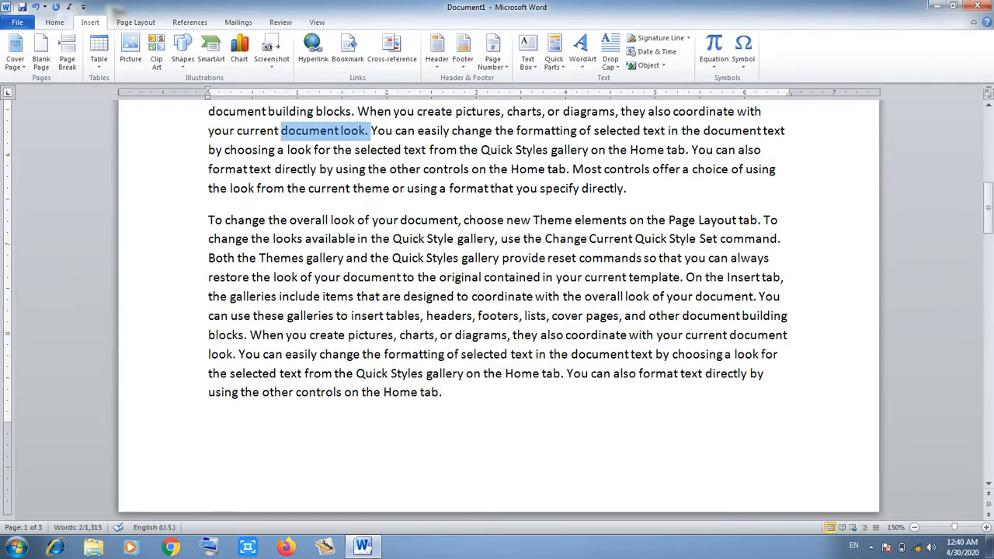
{"action": "left_click", "coordinate": [371, 131]}
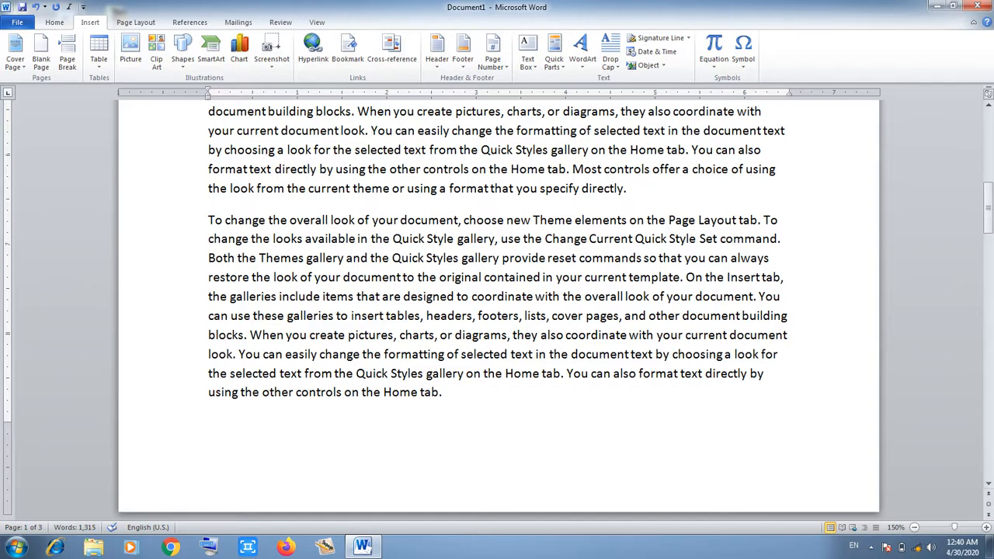
{"action": "left_click_drag", "start_coordinate": [988, 206], "coordinate": [989, 330]}
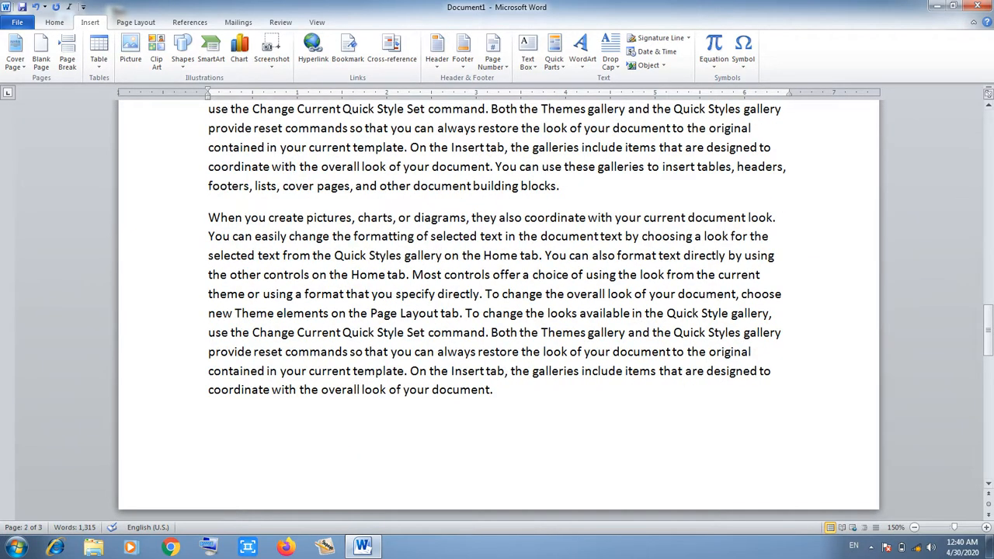
Select 'blocks.' on page 2 and save it as bookmark 'blocks', replacing the suggested name.
{"action": "left_click_drag", "start_coordinate": [561, 186], "coordinate": [523, 186]}
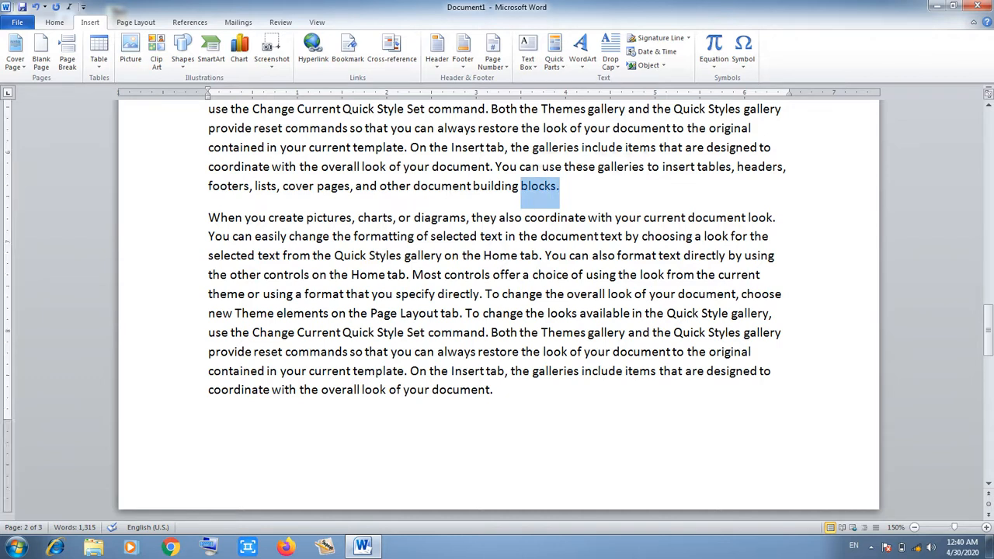
{"action": "left_click", "coordinate": [347, 48]}
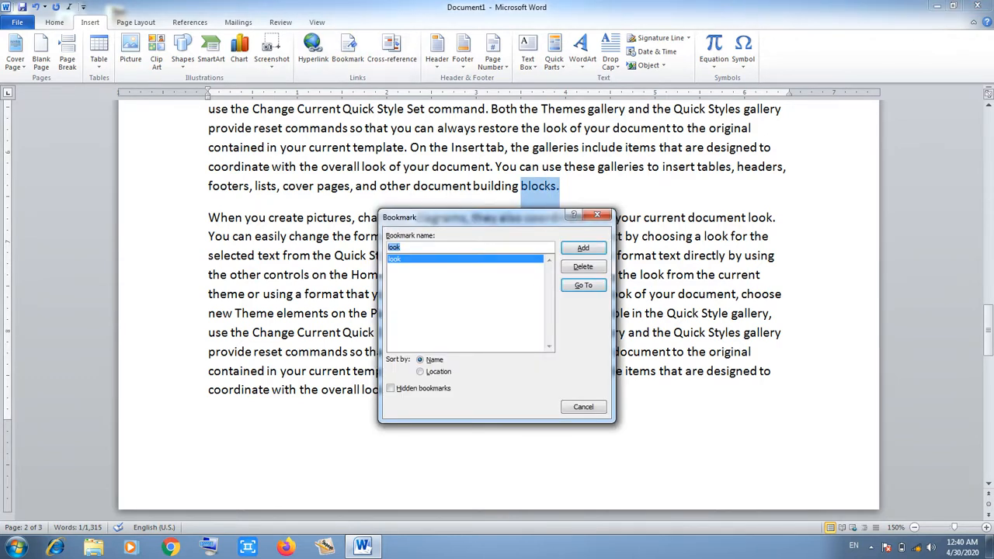
{"action": "key", "text": "BackSpace"}
{"action": "type", "text": "bl"}
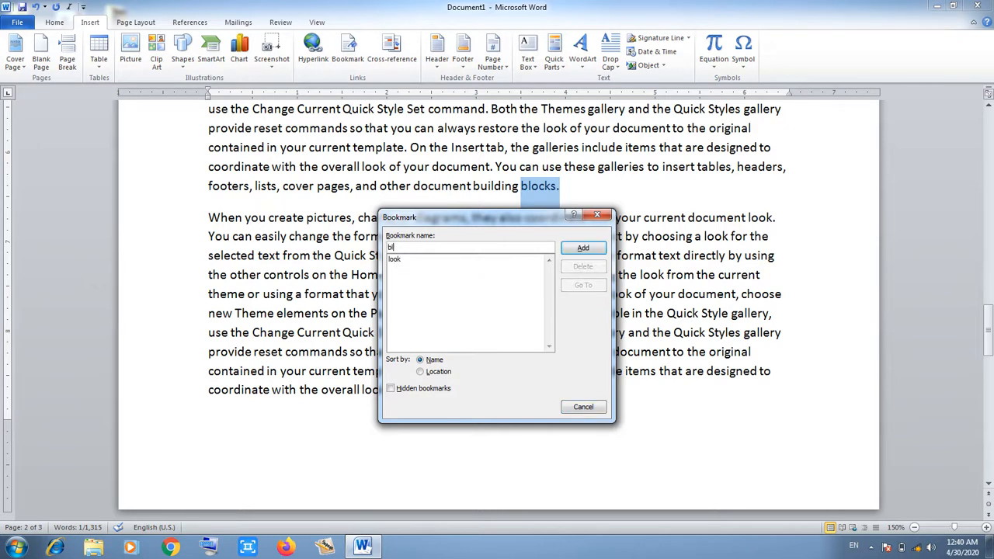
{"action": "type", "text": "ocks"}
{"action": "key", "text": "Return"}
{"action": "left_click", "coordinate": [545, 314]}
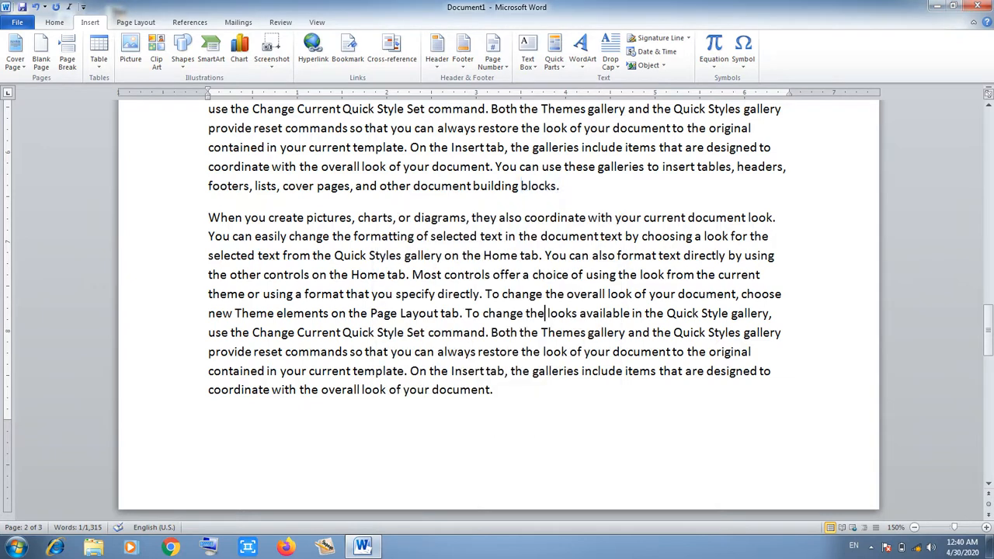
{"action": "left_click_drag", "start_coordinate": [988, 330], "coordinate": [988, 177]}
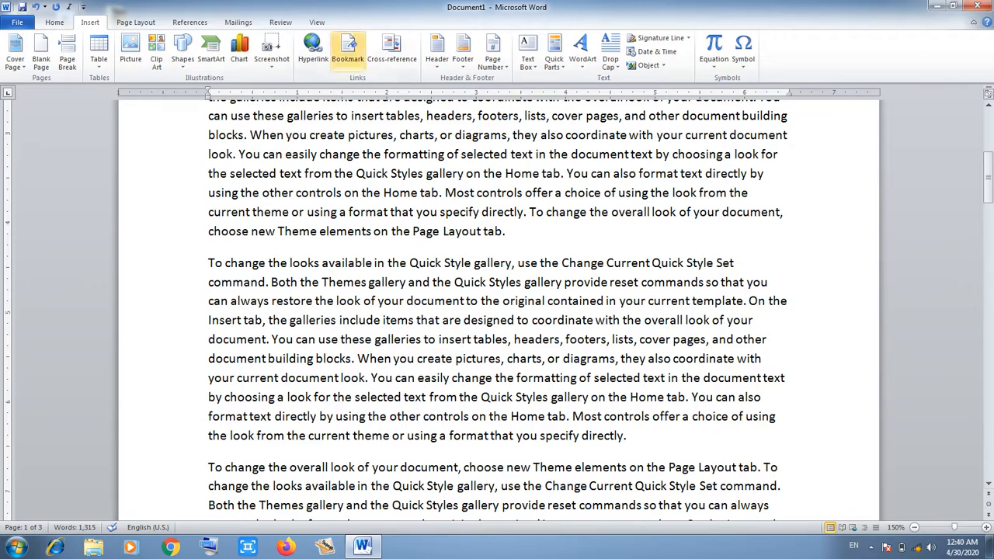
{"action": "left_click", "coordinate": [348, 50]}
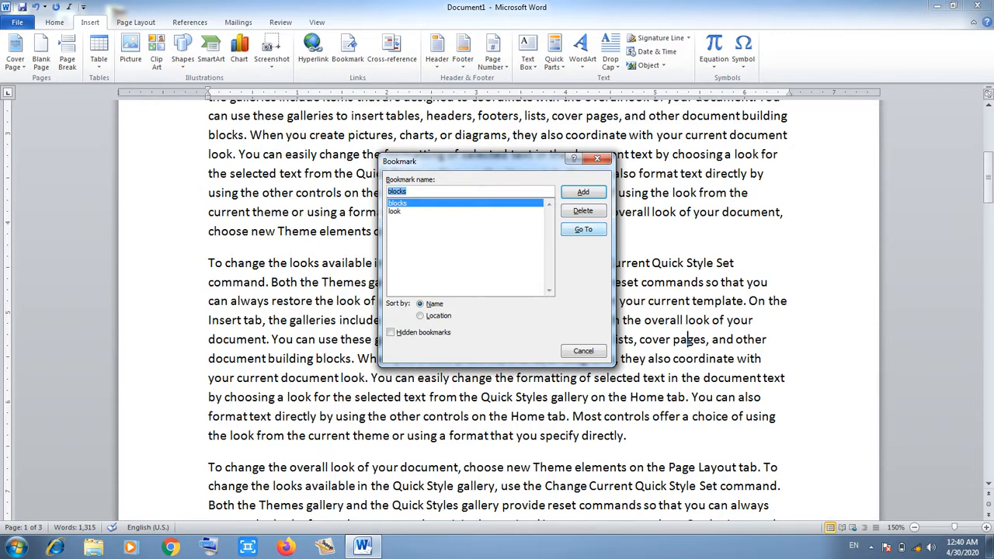
{"action": "left_click", "coordinate": [583, 229]}
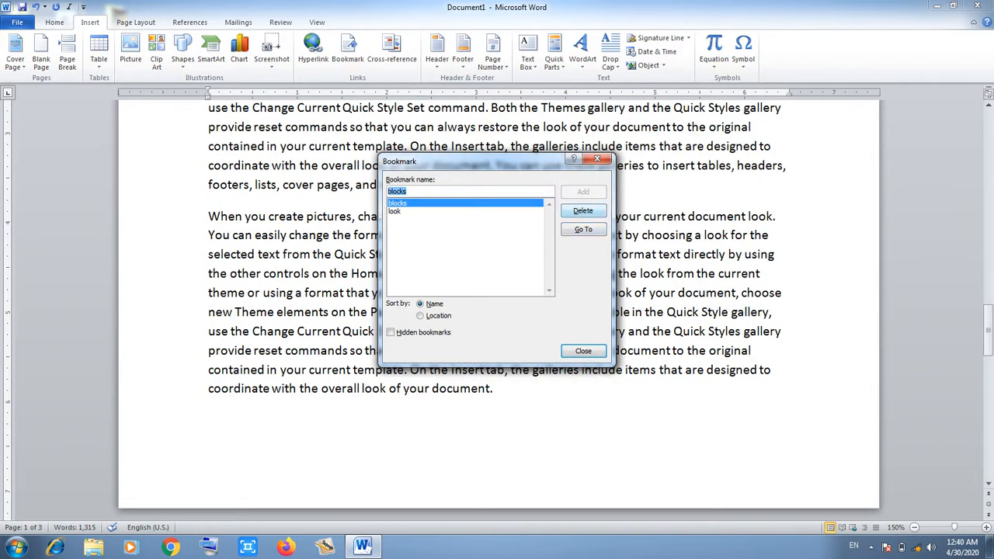
{"action": "left_click_drag", "start_coordinate": [466, 161], "coordinate": [242, 149]}
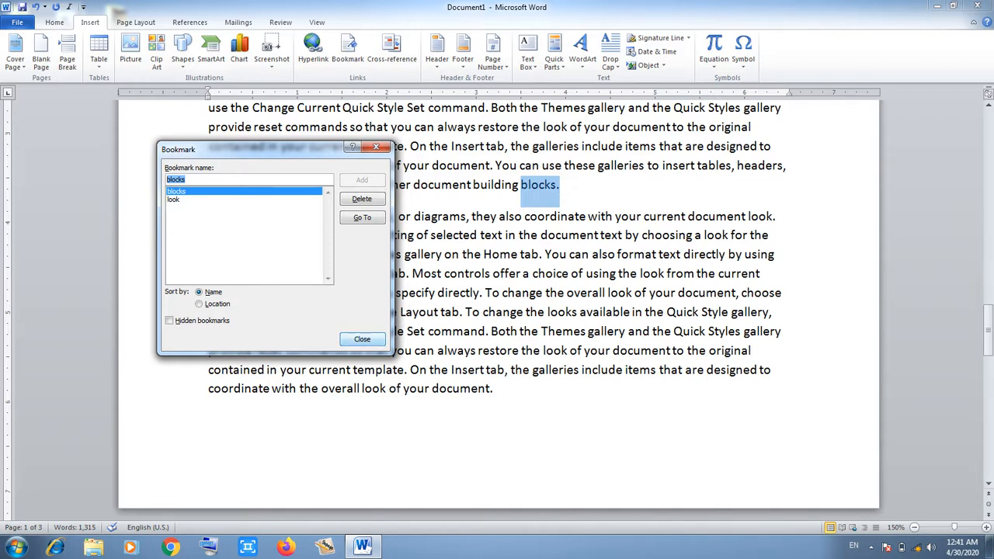
{"action": "left_click", "coordinate": [362, 339]}
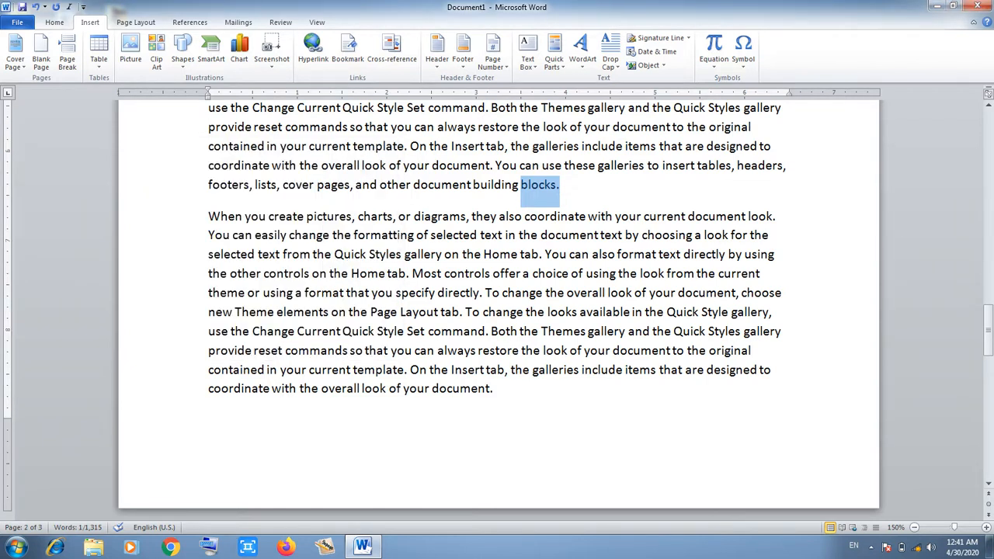
{"action": "left_click", "coordinate": [492, 331]}
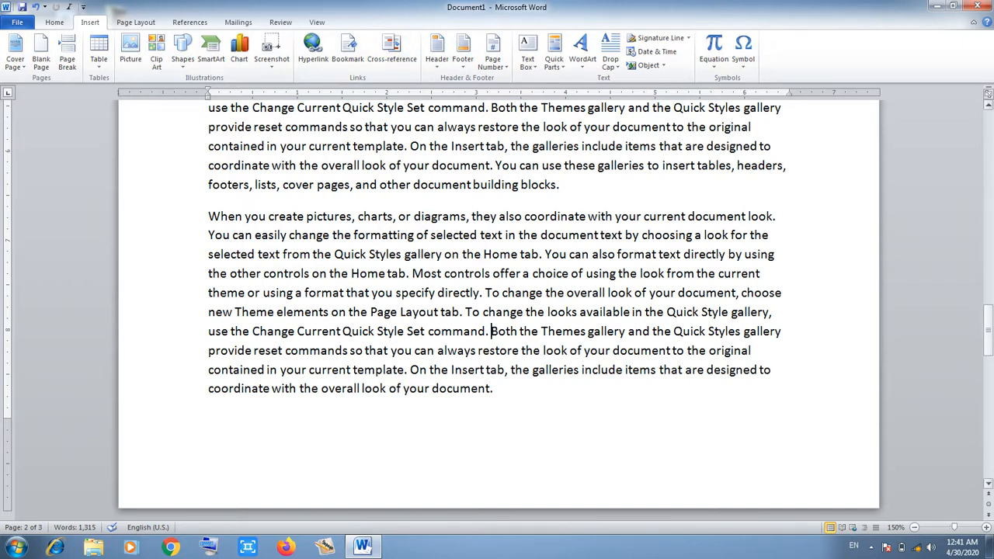
Insert an empty paragraph before the first sample paragraph at the top of page 1.
{"action": "left_click_drag", "start_coordinate": [988, 330], "coordinate": [988, 129]}
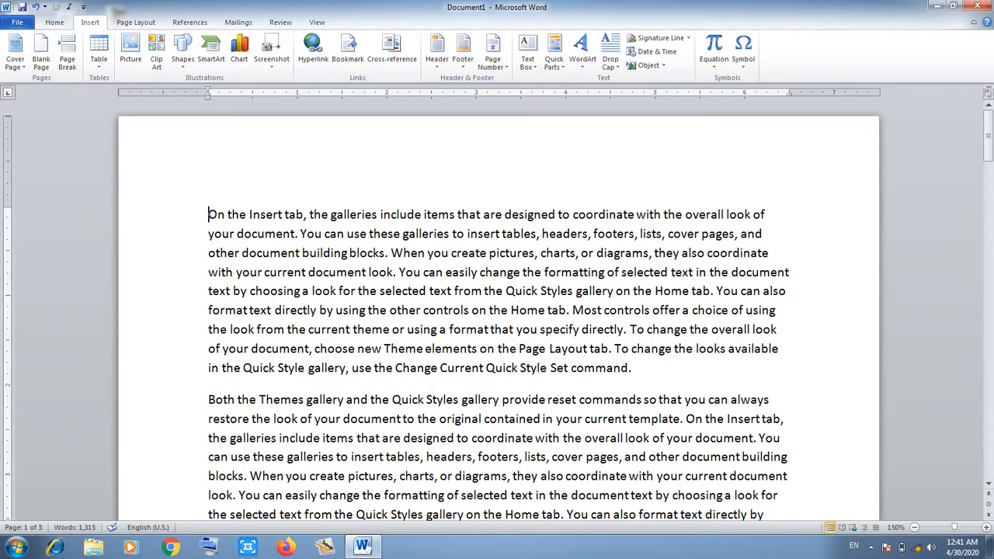
{"action": "key", "text": "Return"}
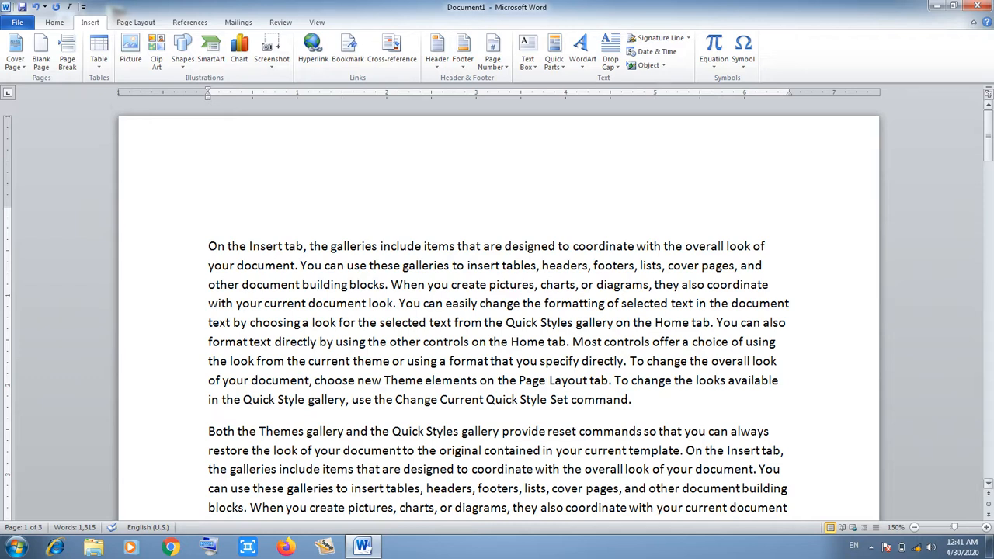
{"action": "mouse_move", "coordinate": [989, 149]}
{"action": "left_mouse_down"}
{"action": "mouse_move", "coordinate": [989, 163]}
{"action": "mouse_move", "coordinate": [988, 149]}
{"action": "left_mouse_up"}
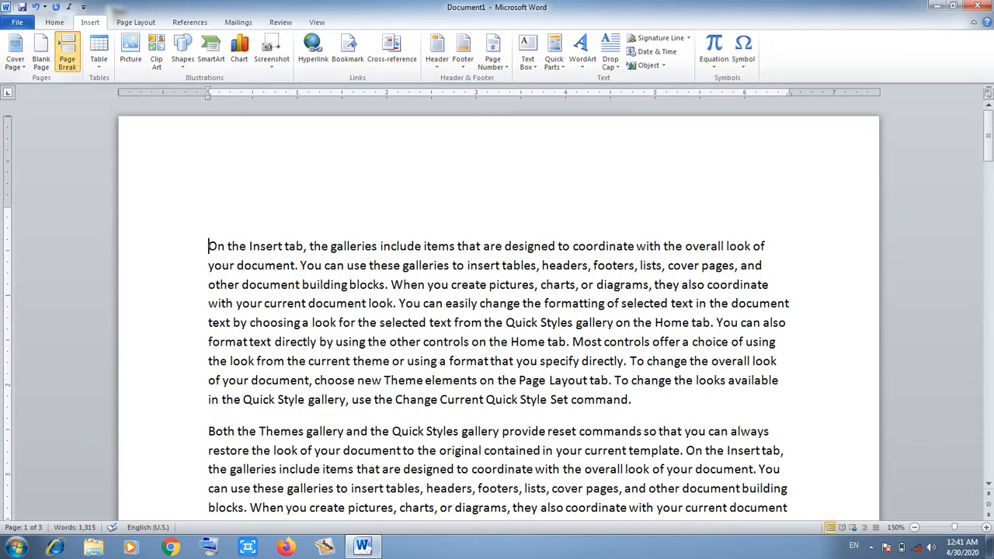
Insert a page break so the opening paragraph starts on page 2, leaving page 1 blank.
{"action": "left_click", "coordinate": [67, 54]}
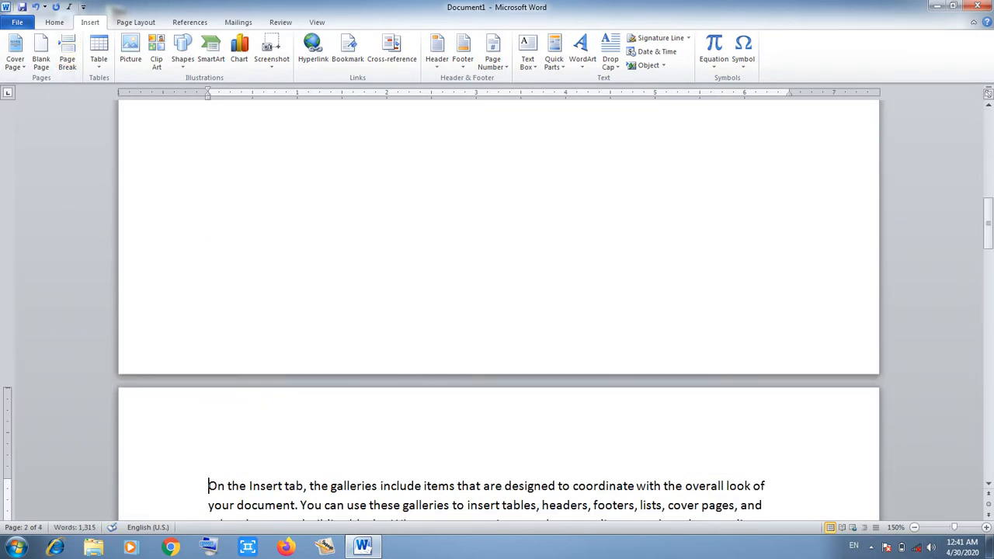
{"action": "left_click", "coordinate": [914, 527]}
{"action": "left_click", "coordinate": [914, 528]}
{"action": "left_click", "coordinate": [914, 527]}
{"action": "left_click", "coordinate": [914, 528]}
{"action": "left_click", "coordinate": [914, 528]}
{"action": "left_click", "coordinate": [914, 528]}
{"action": "left_click", "coordinate": [914, 528]}
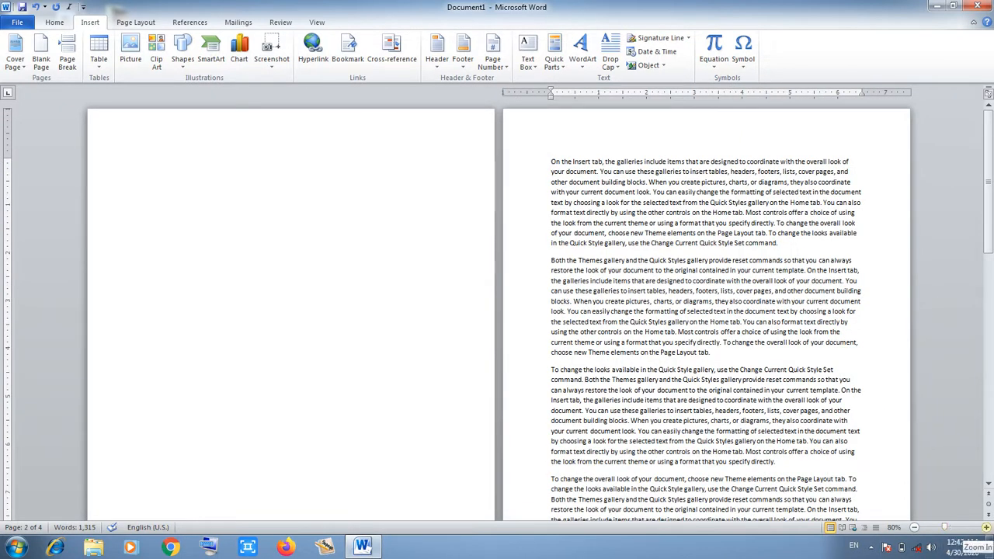
{"action": "left_click_drag", "start_coordinate": [944, 528], "coordinate": [953, 527]}
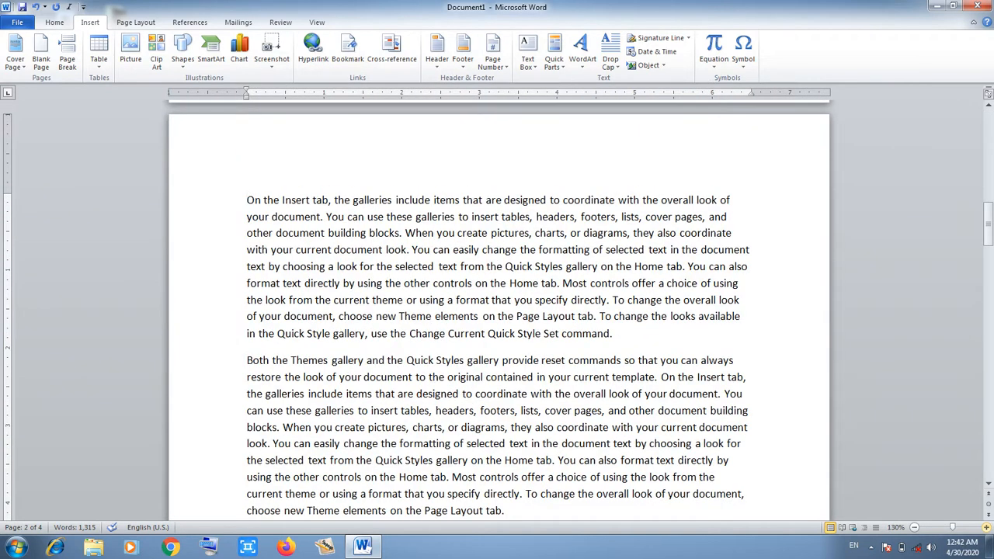
{"action": "mouse_move", "coordinate": [989, 221]}
{"action": "left_mouse_down"}
{"action": "mouse_move", "coordinate": [988, 130]}
{"action": "mouse_move", "coordinate": [988, 218]}
{"action": "left_mouse_up"}
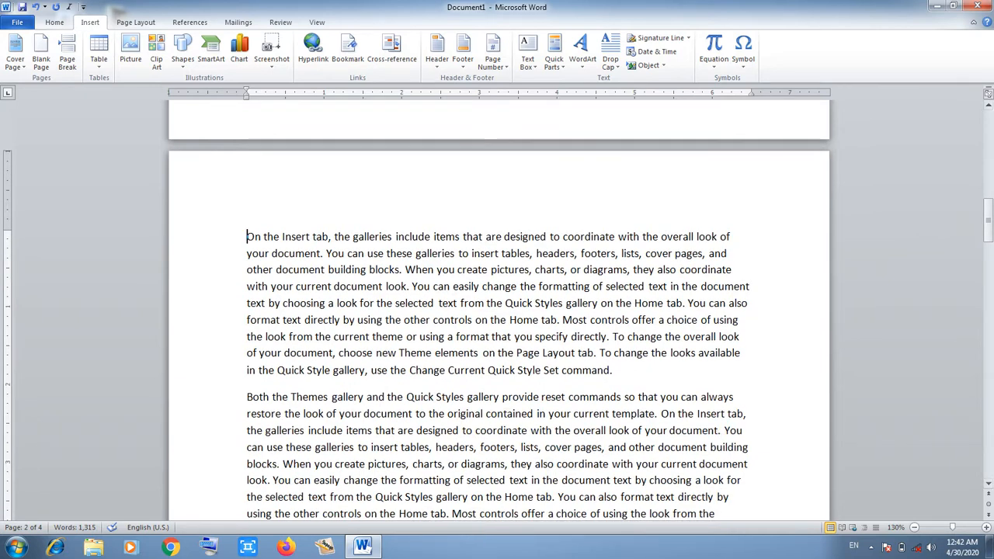
Add an empty line above the first paragraph on page 2.
{"action": "left_click", "coordinate": [280, 236]}
{"action": "left_click", "coordinate": [247, 237]}
{"action": "key", "text": "Return"}
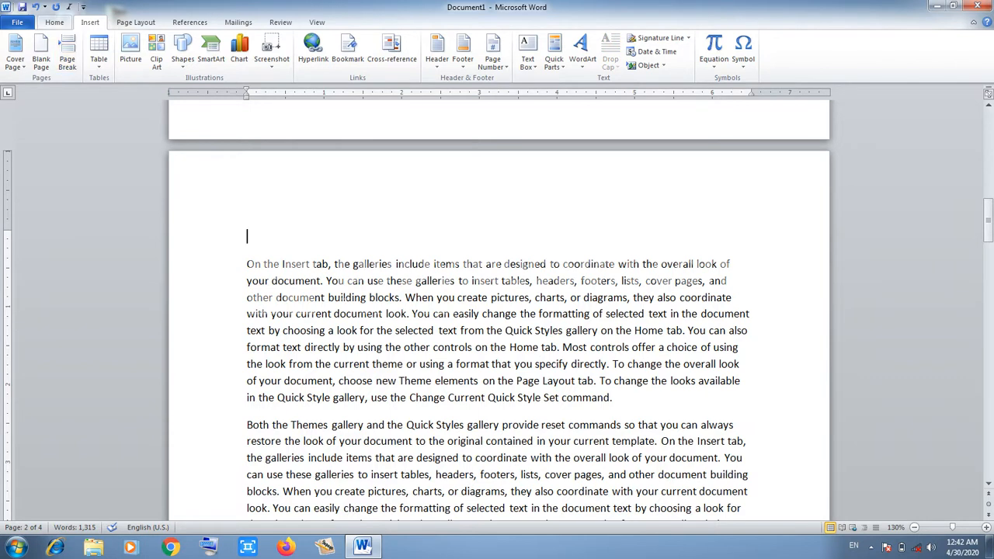
Make the empty line a centred Heading 1 reading 'Computer History'.
{"action": "left_click", "coordinate": [54, 22]}
{"action": "left_click", "coordinate": [552, 50]}
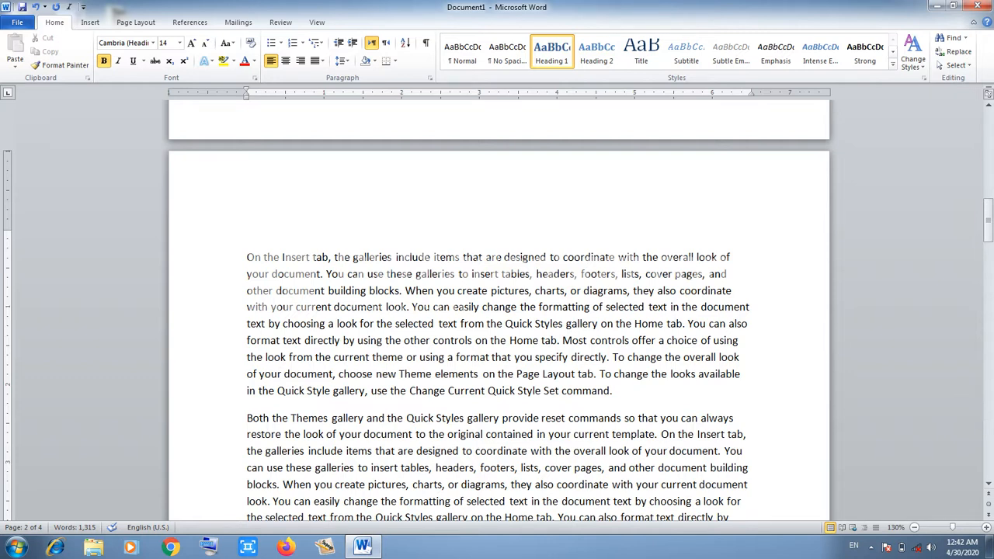
{"action": "type", "text": "Compute"}
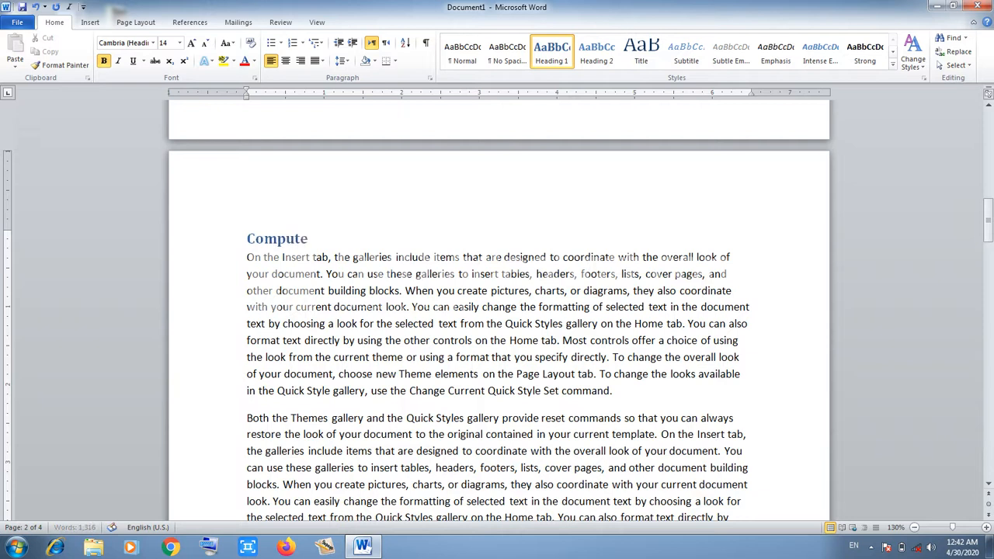
{"action": "type", "text": "r History"}
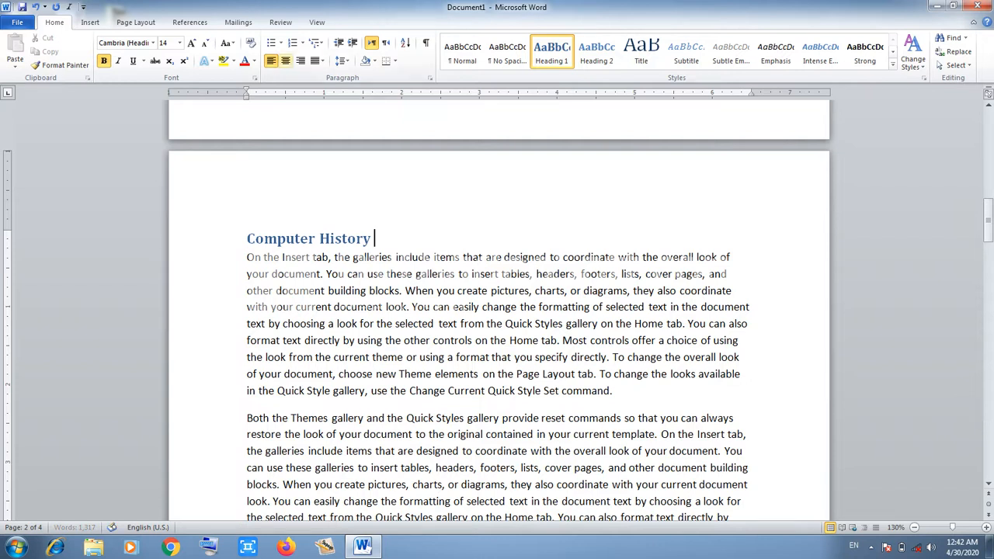
{"action": "key", "text": "ctrl+e"}
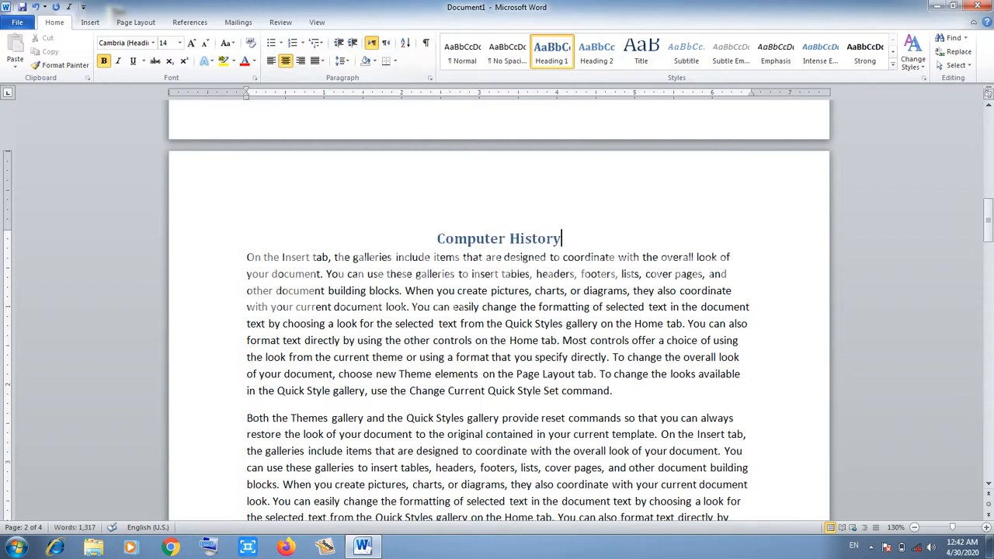
{"action": "left_click_drag", "start_coordinate": [987, 218], "coordinate": [988, 292]}
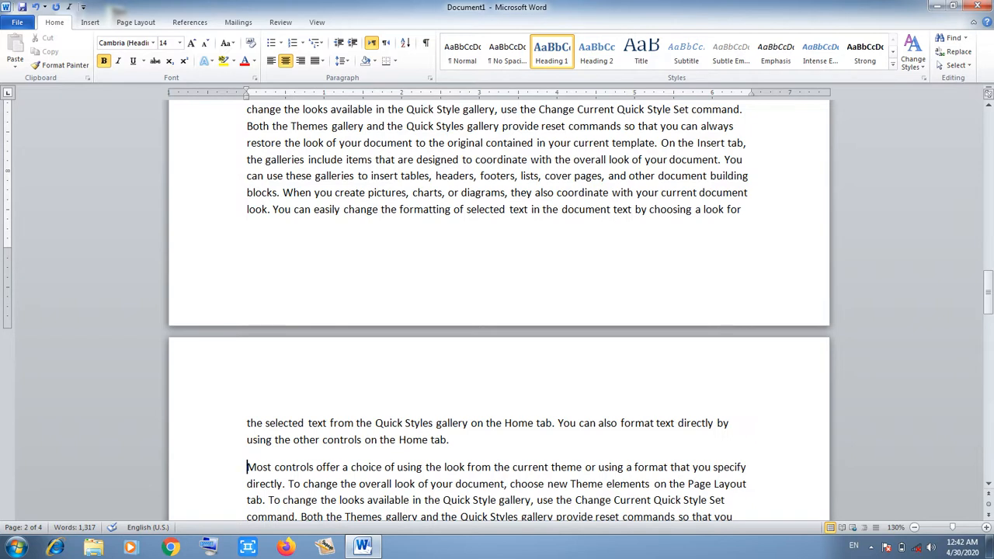
Insert 'The Science' as a centred Heading 1 above the 'Most controls' paragraph.
{"action": "key", "text": "Return"}
{"action": "key", "text": "Return"}
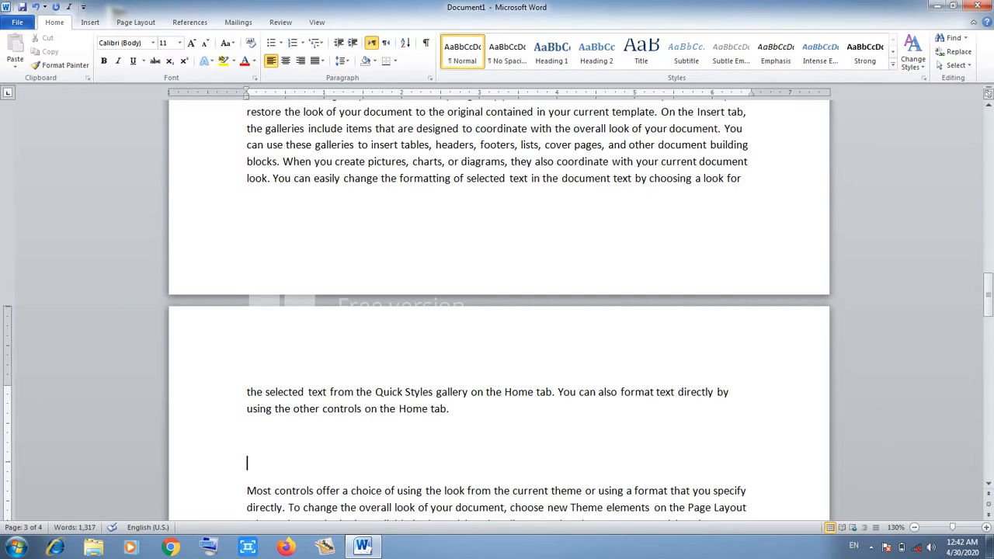
{"action": "left_click", "coordinate": [553, 52]}
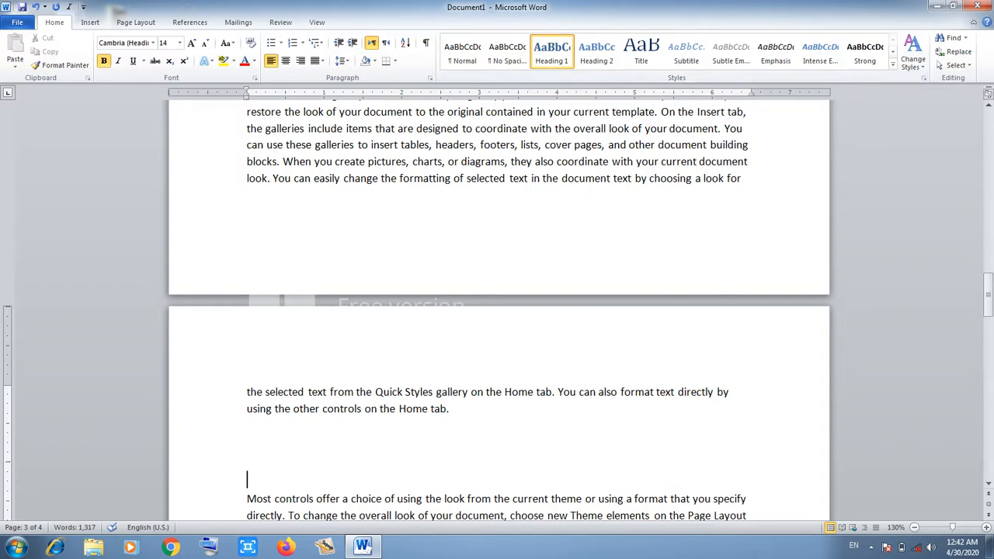
{"action": "type", "text": "The Science"}
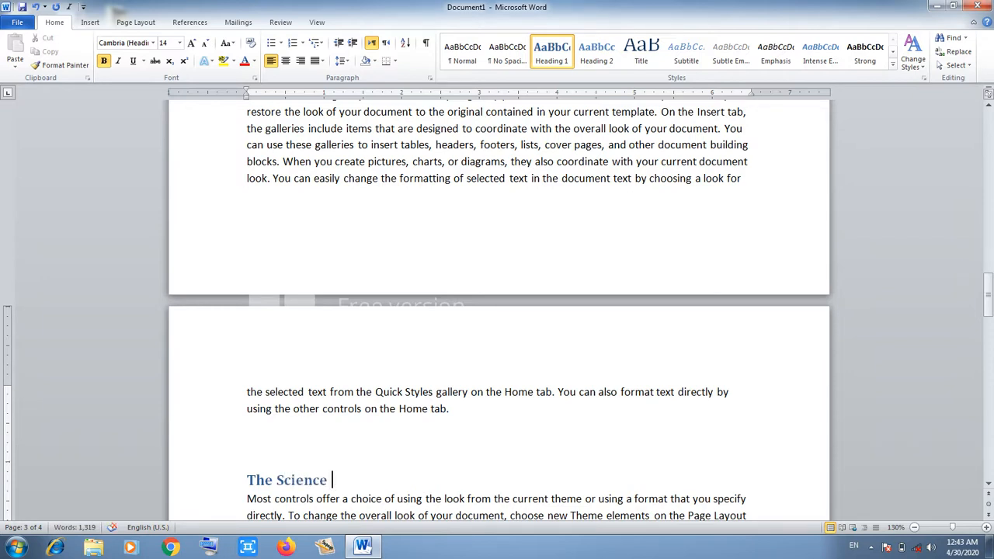
{"action": "key", "text": "ctrl+e"}
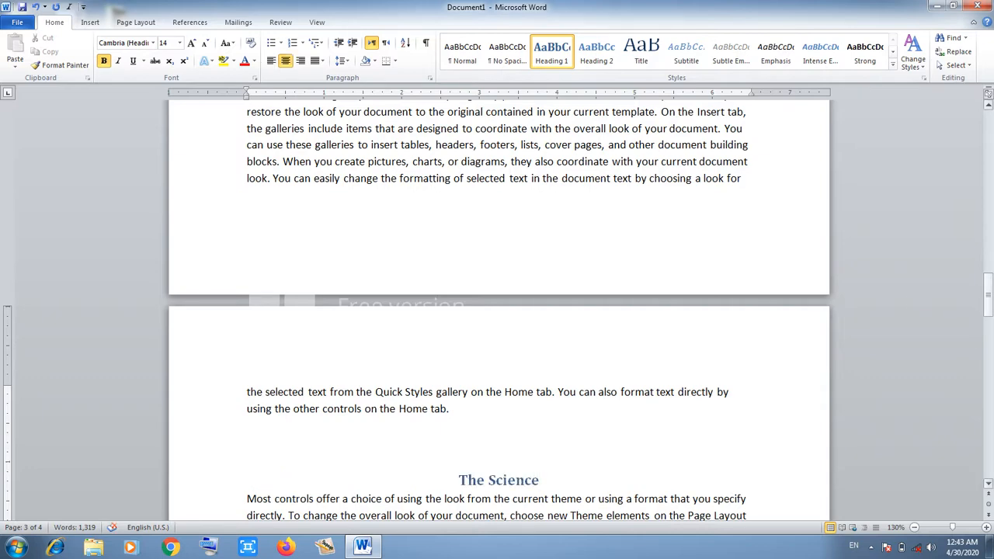
{"action": "left_click_drag", "start_coordinate": [988, 300], "coordinate": [987, 361]}
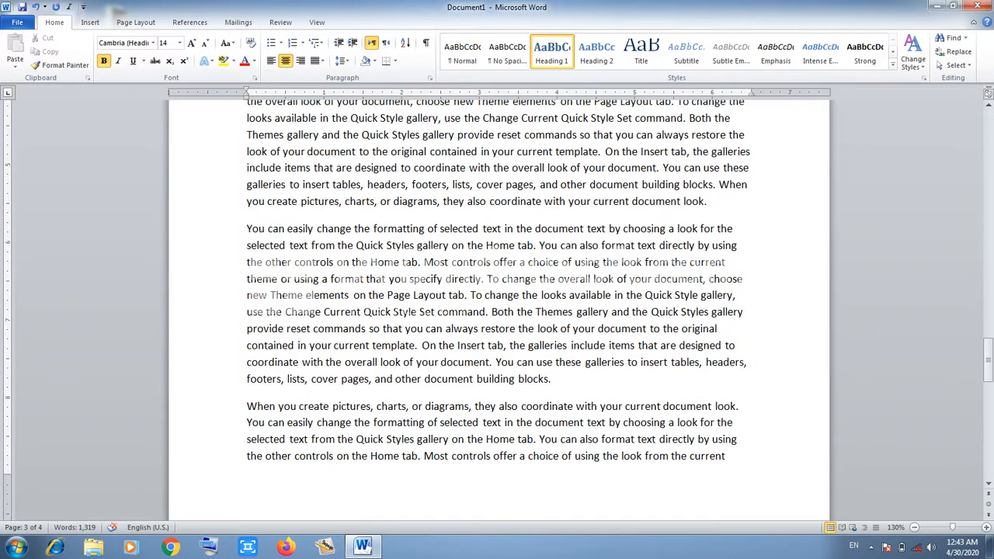
Insert a page break before 'When you create pictures' so it starts page 4.
{"action": "left_click", "coordinate": [248, 406]}
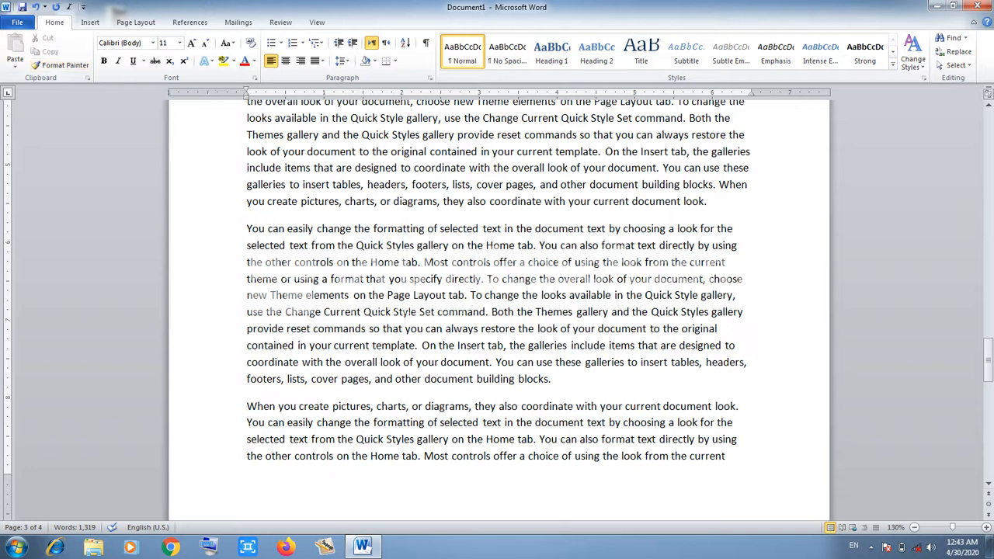
{"action": "left_click", "coordinate": [90, 22]}
{"action": "left_click", "coordinate": [67, 55]}
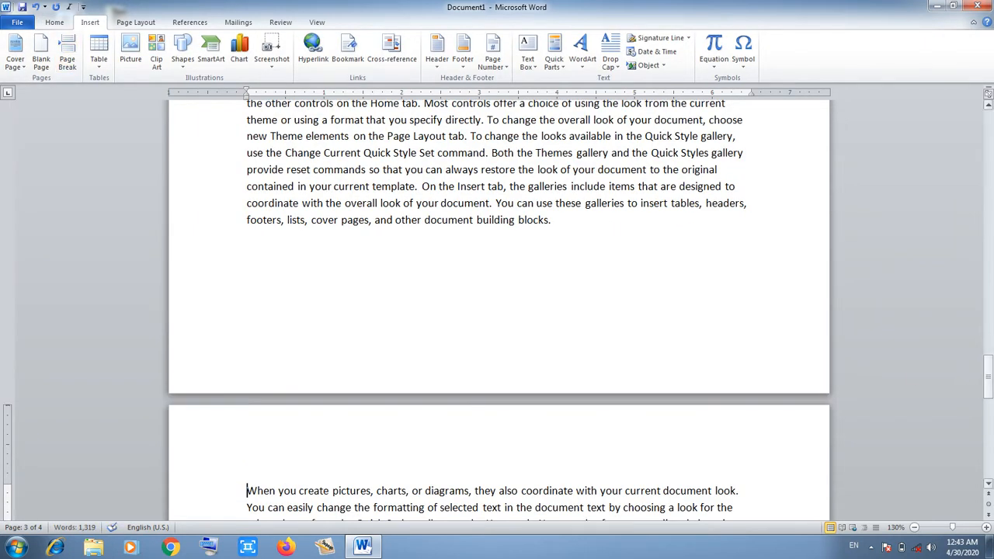
{"action": "mouse_move", "coordinate": [988, 378]}
{"action": "left_mouse_down"}
{"action": "mouse_move", "coordinate": [988, 402]}
{"action": "mouse_move", "coordinate": [988, 394]}
{"action": "left_mouse_up"}
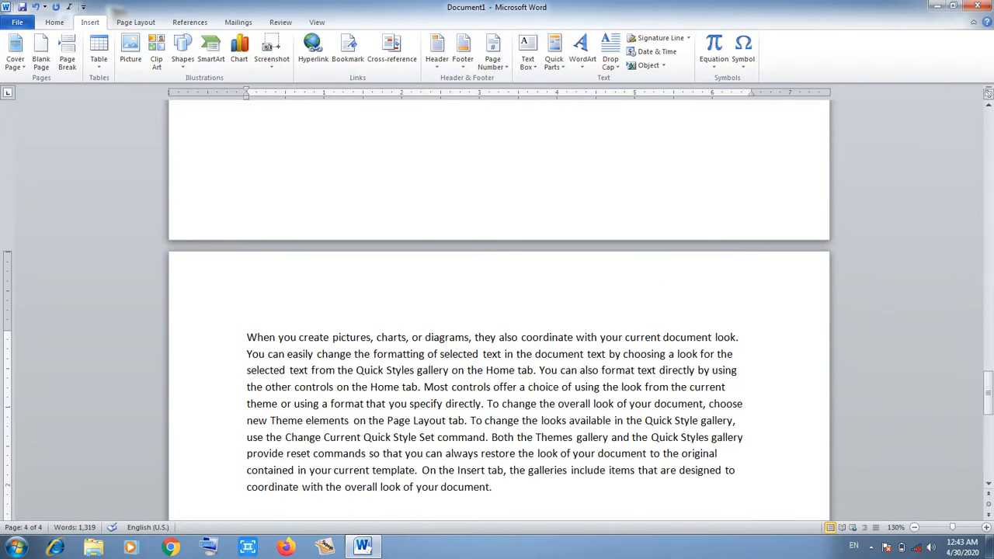
Add a blank line above that paragraph and style it Heading 1.
{"action": "key", "text": "Return"}
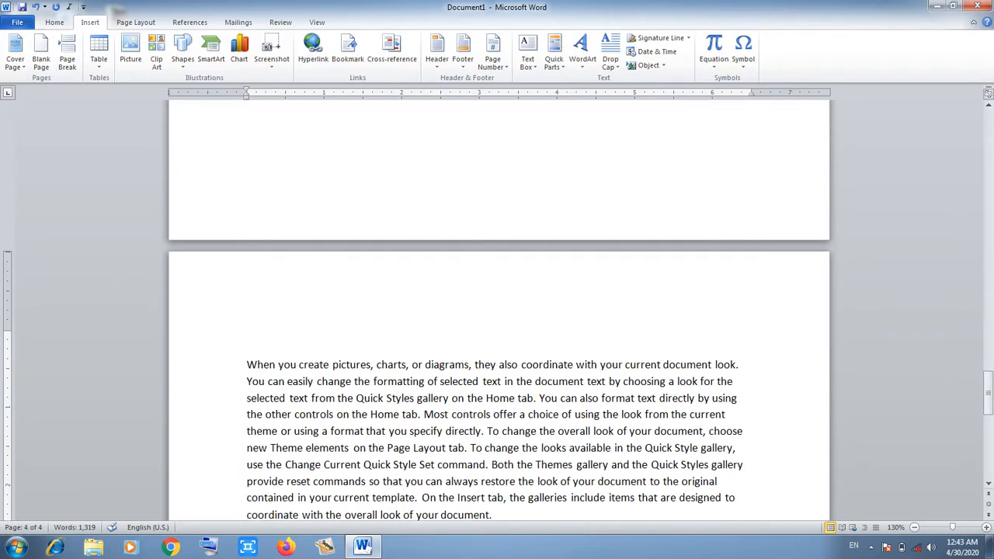
{"action": "key", "text": "Up"}
{"action": "left_click", "coordinate": [54, 22]}
{"action": "left_click", "coordinate": [552, 52]}
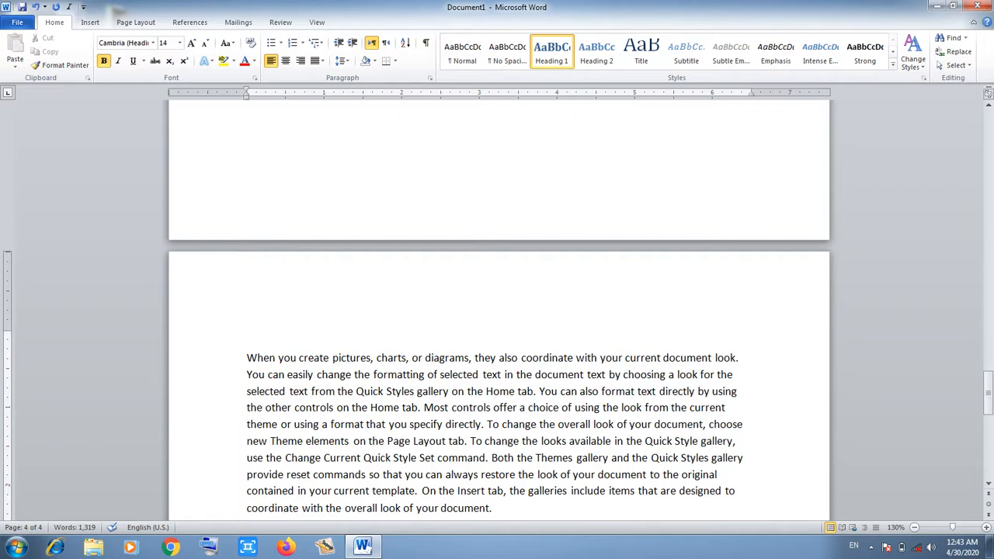
Type 'Our Islam' in the Heading 1 line, centre it, and scroll back to page 1.
{"action": "type", "text": "Our Islam"}
{"action": "key", "text": "ctrl+e"}
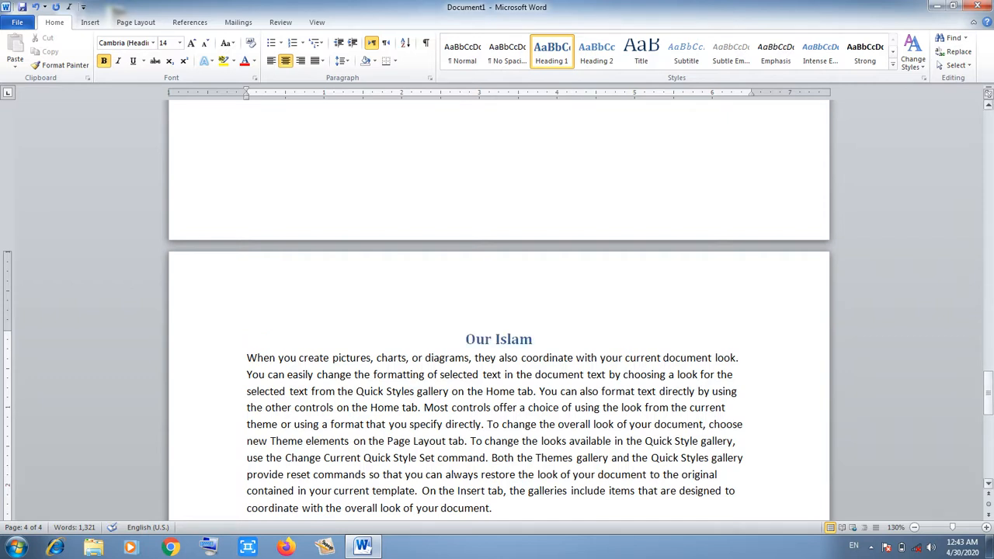
{"action": "left_click_drag", "start_coordinate": [988, 392], "coordinate": [988, 124]}
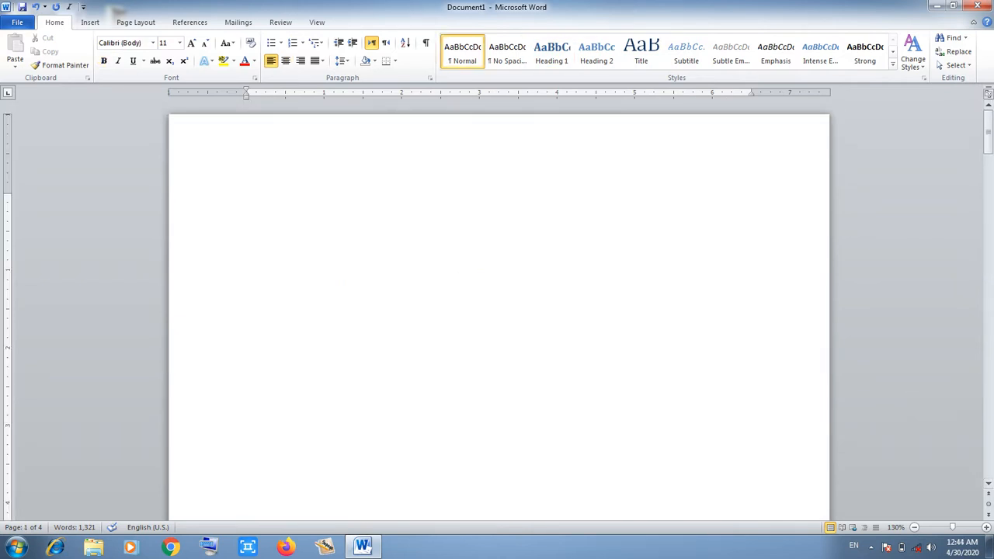
Insert a 3x3 table on the blank first page.
{"action": "left_click", "coordinate": [90, 22]}
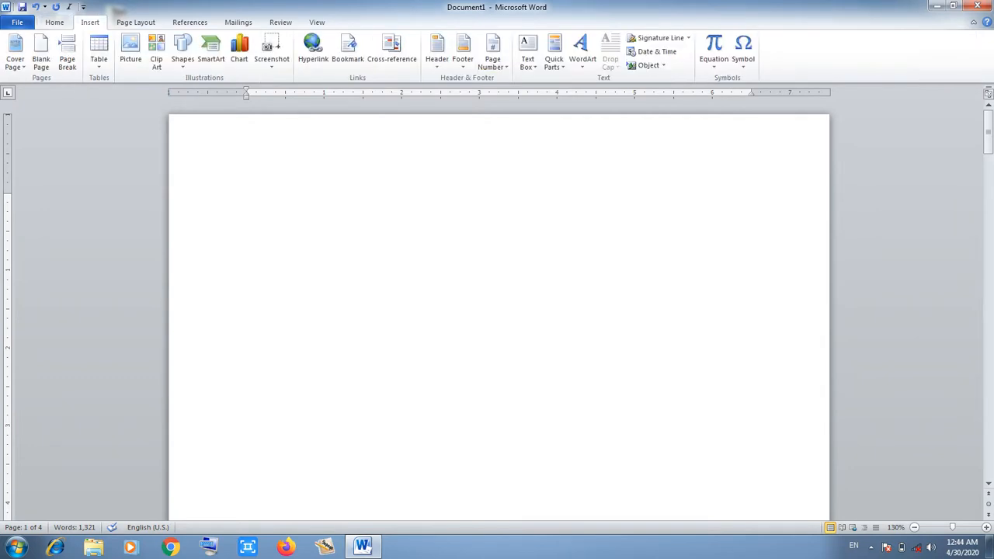
{"action": "left_click", "coordinate": [98, 50]}
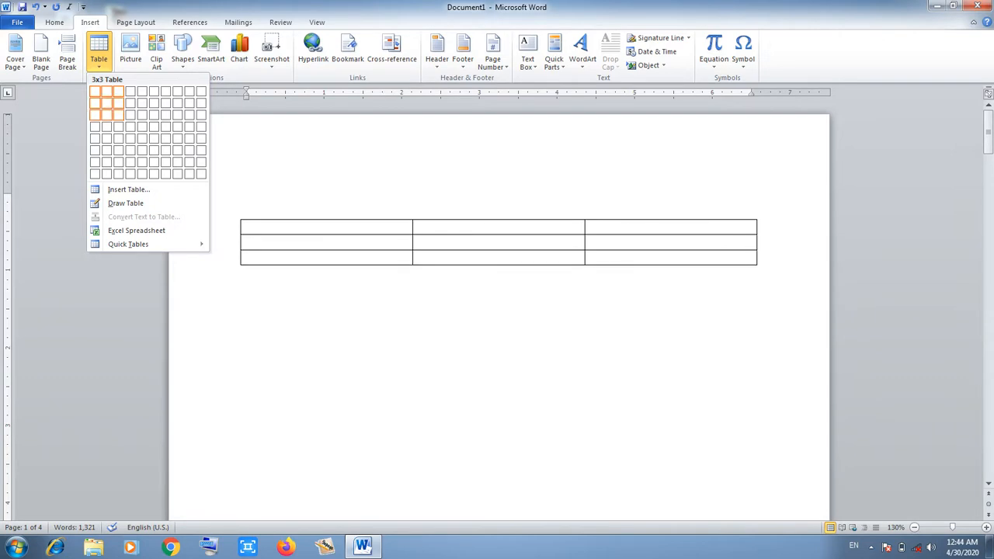
{"action": "left_click", "coordinate": [118, 114]}
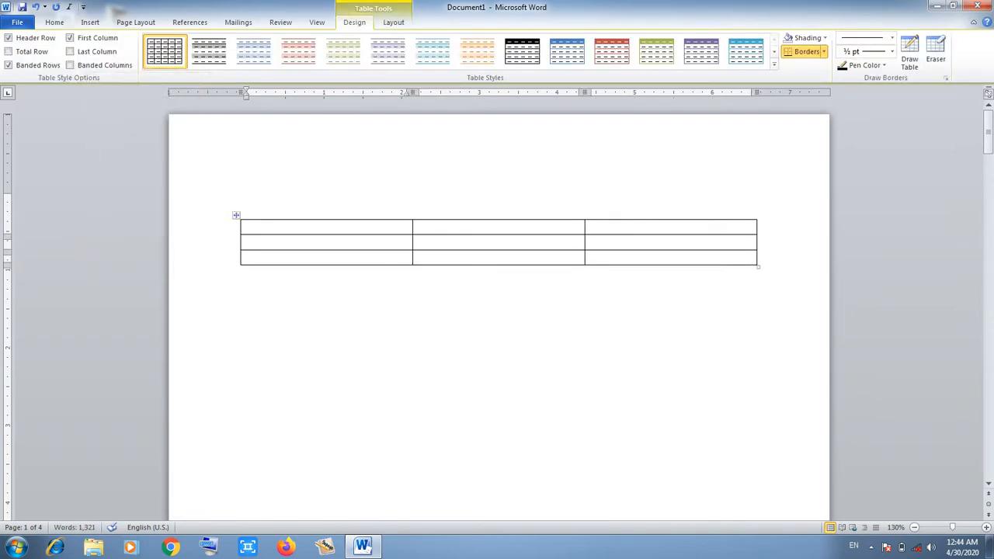
Enlarge the whole table's text size to 24 points.
{"action": "left_click", "coordinate": [236, 215]}
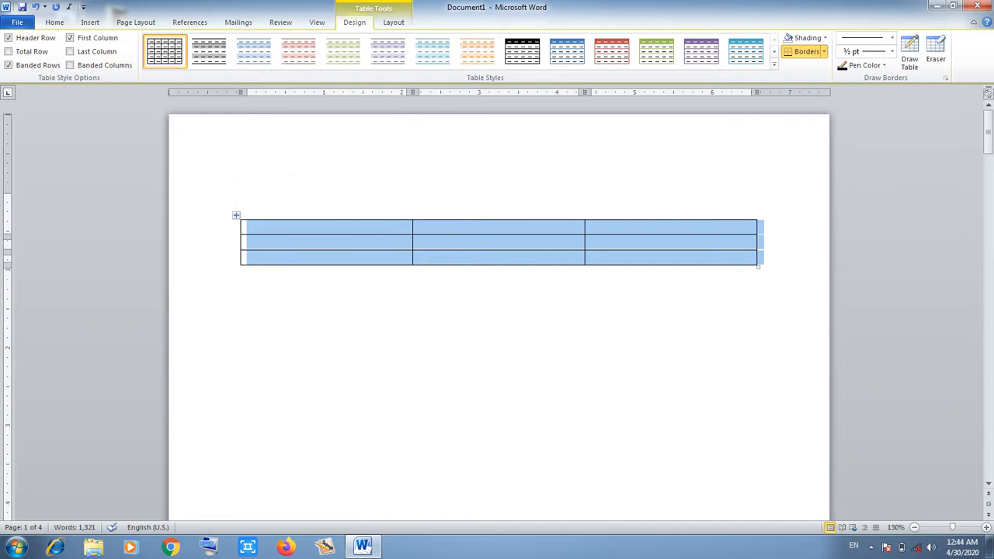
{"action": "left_click", "coordinate": [55, 22]}
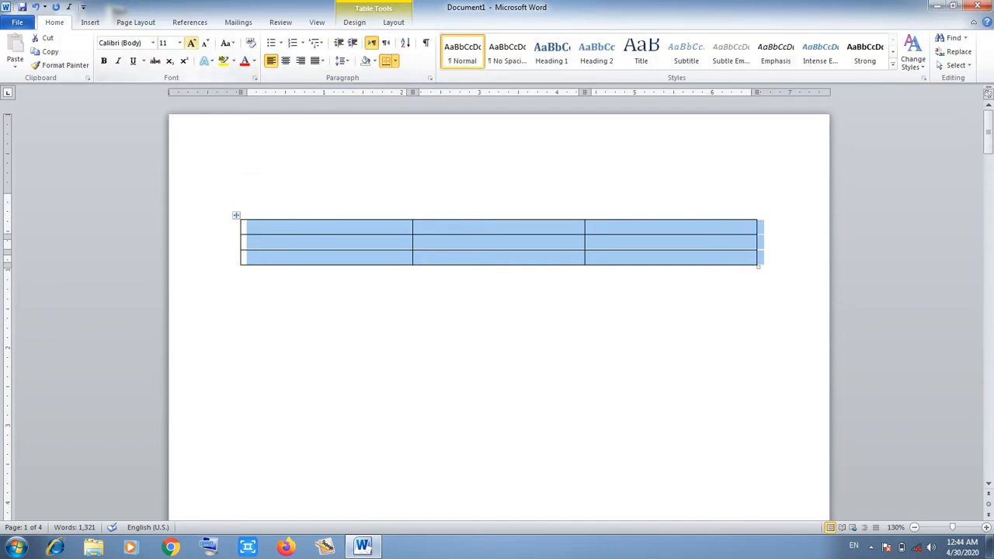
{"action": "left_click", "coordinate": [191, 43]}
{"action": "left_click", "coordinate": [191, 42]}
{"action": "left_click", "coordinate": [191, 43]}
{"action": "left_click", "coordinate": [191, 43]}
{"action": "left_click", "coordinate": [191, 43]}
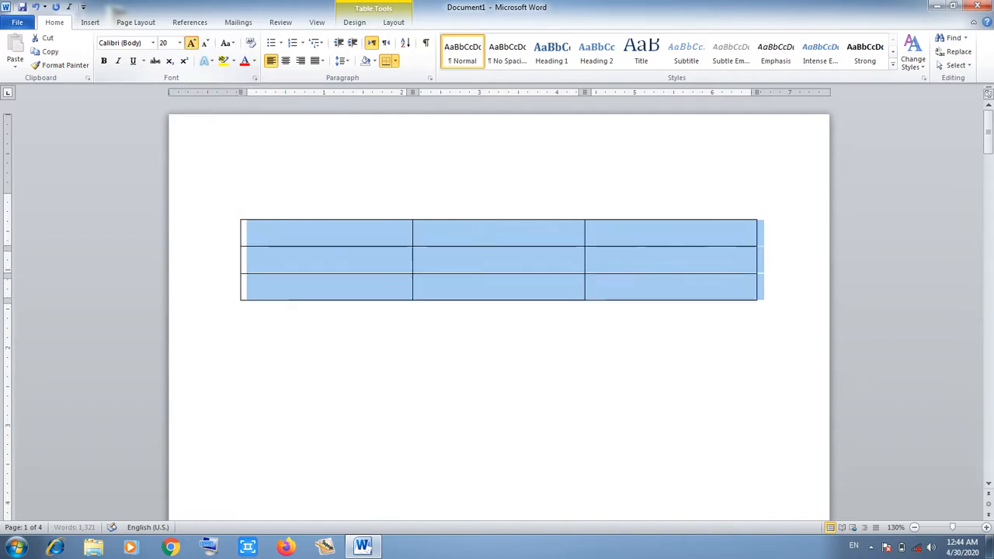
{"action": "left_click", "coordinate": [191, 42]}
{"action": "left_click", "coordinate": [191, 43]}
{"action": "left_click", "coordinate": [247, 235]}
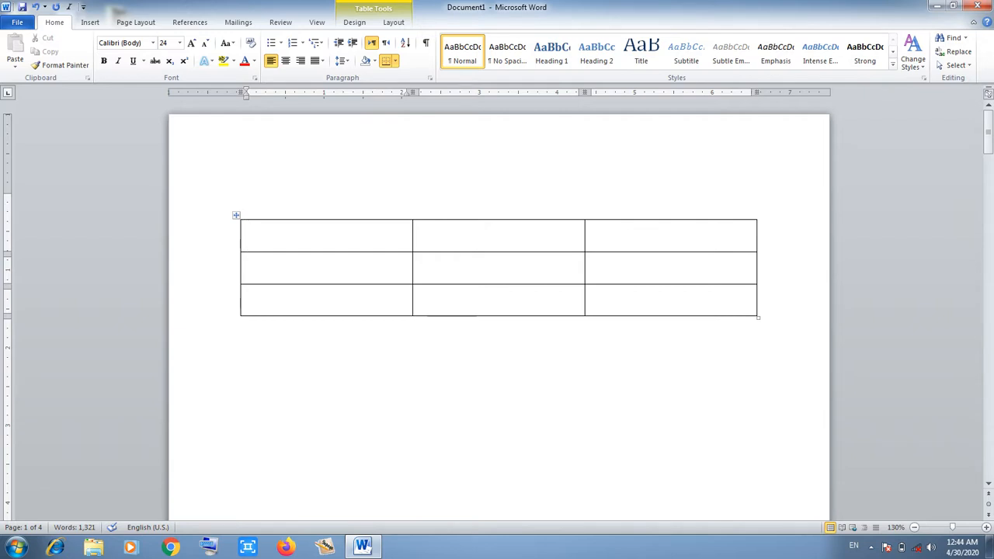
Fill the table's header row with S/No, Lesson and Page.
{"action": "type", "text": "S/No"}
{"action": "key", "text": "Tab"}
{"action": "type", "text": "Les"}
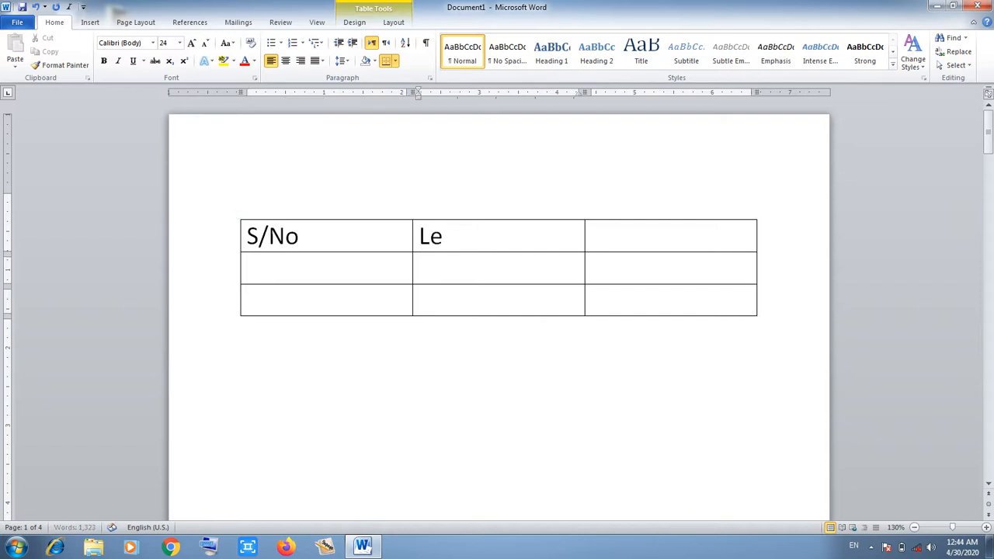
{"action": "type", "text": "n"}
{"action": "key", "text": "Tab"}
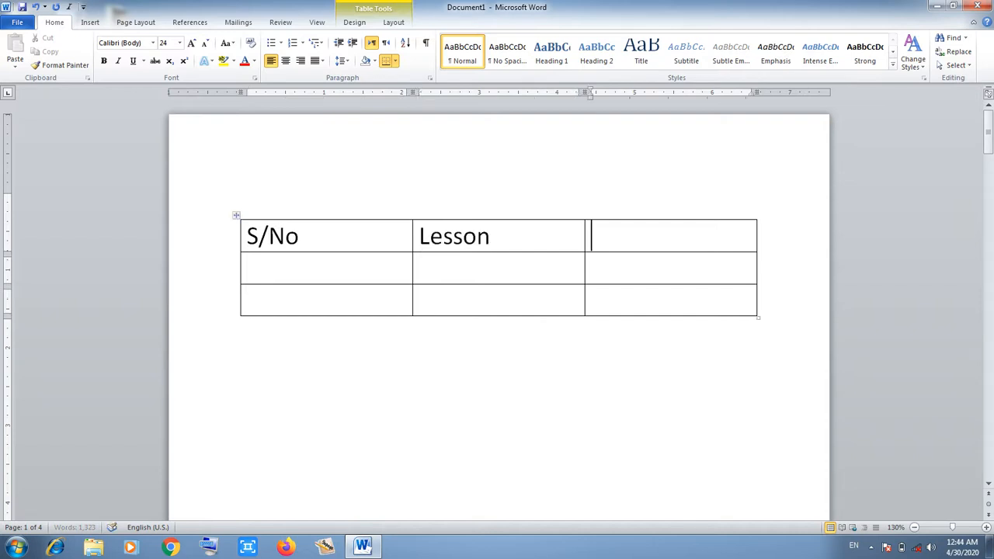
{"action": "type", "text": "Page"}
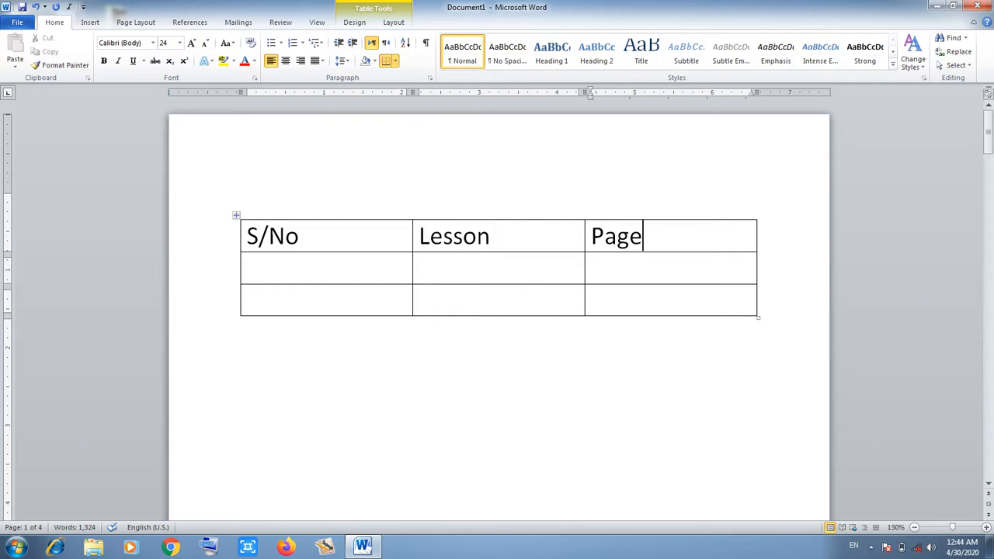
Add a fourth table row and enter 1 as the first S/No entry.
{"action": "left_click", "coordinate": [248, 300]}
{"action": "key", "text": "Tab"}
{"action": "key", "text": "Tab"}
{"action": "key", "text": "Tab"}
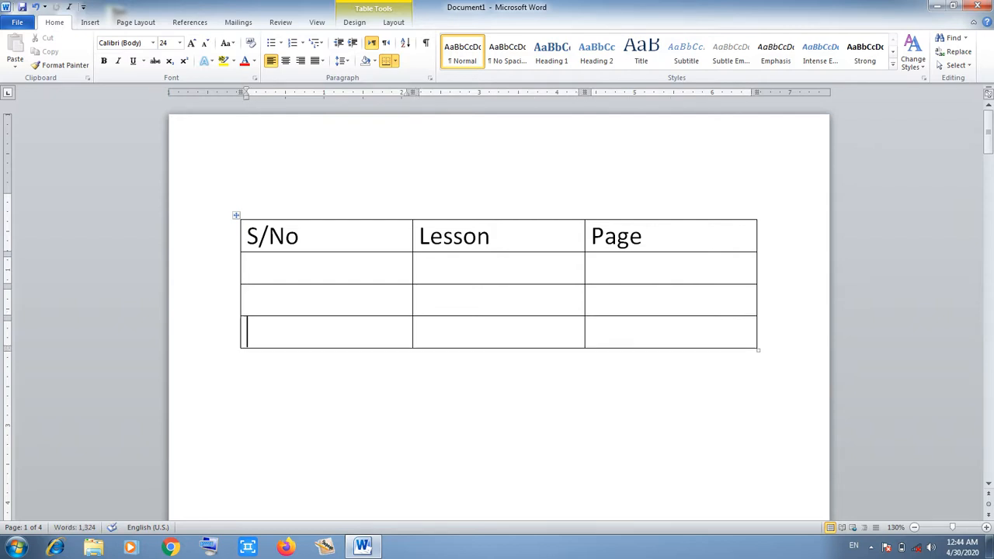
{"action": "left_click", "coordinate": [248, 268]}
{"action": "type", "text": "1"}
{"action": "key", "text": "Tab"}
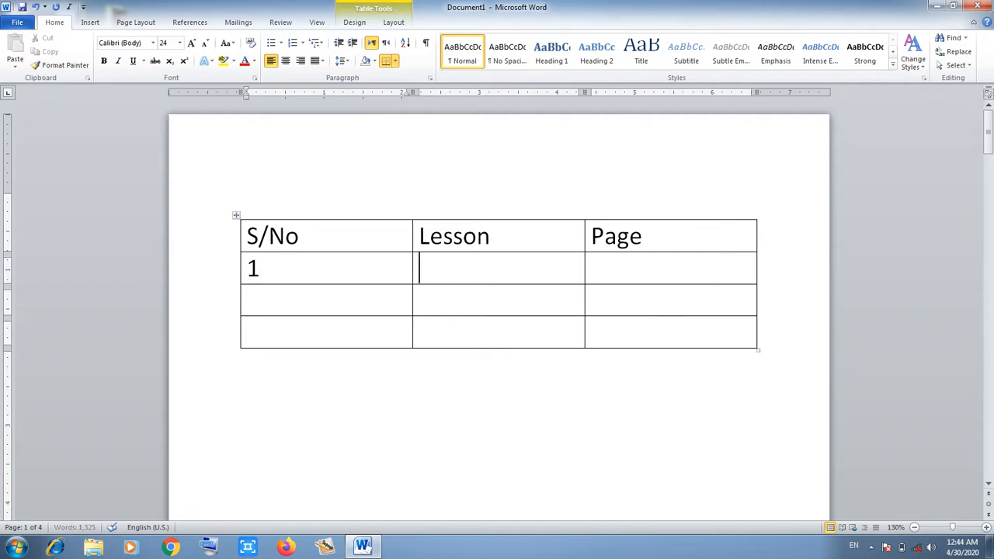
{"action": "left_click", "coordinate": [90, 22]}
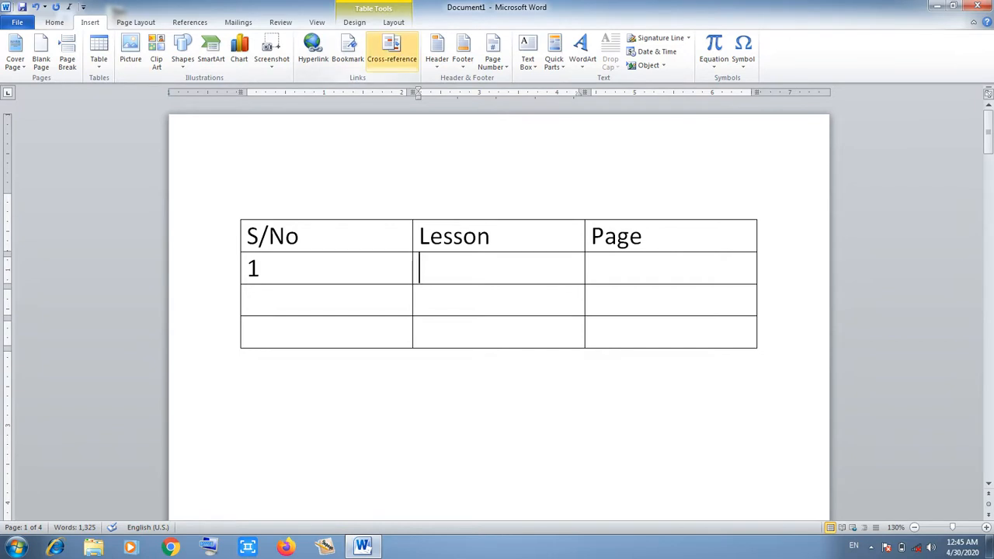
Insert a Heading-text cross-reference to Computer History in the first Lesson cell.
{"action": "left_click", "coordinate": [391, 51]}
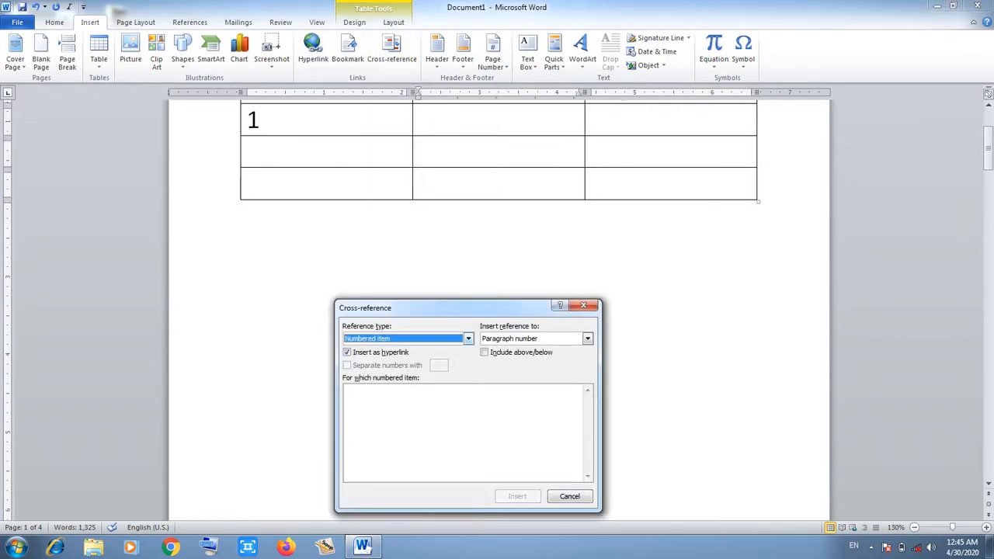
{"action": "left_click", "coordinate": [469, 338]}
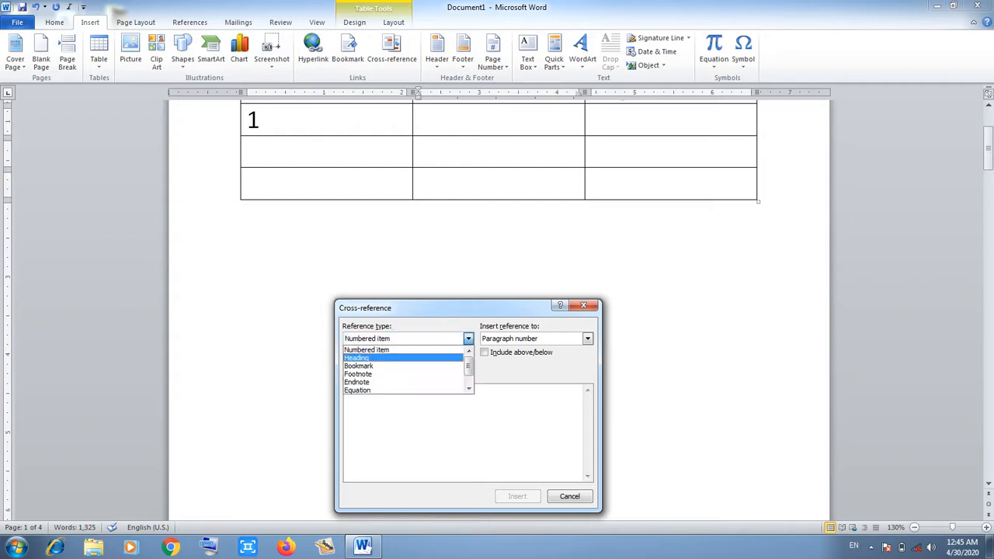
{"action": "left_click", "coordinate": [365, 357]}
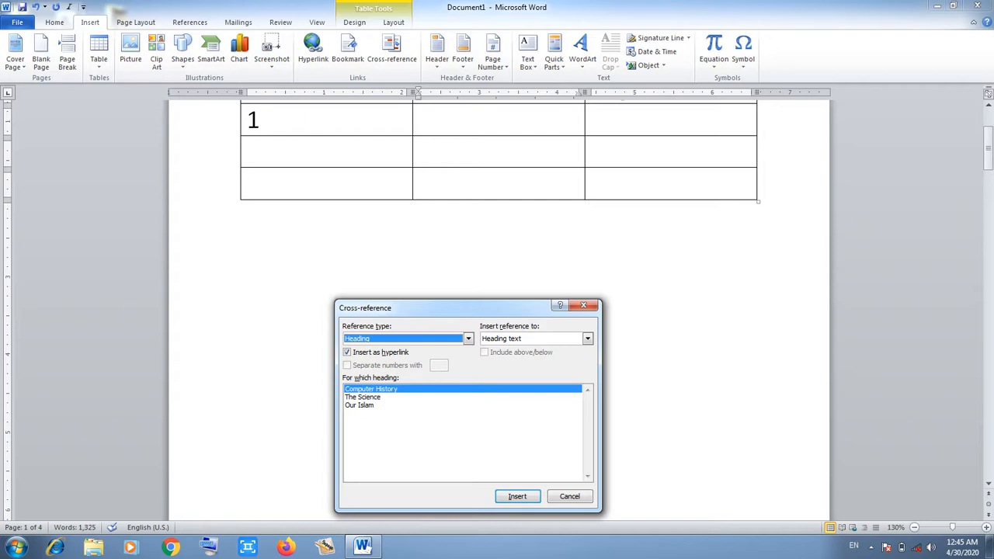
{"action": "key", "text": "Return"}
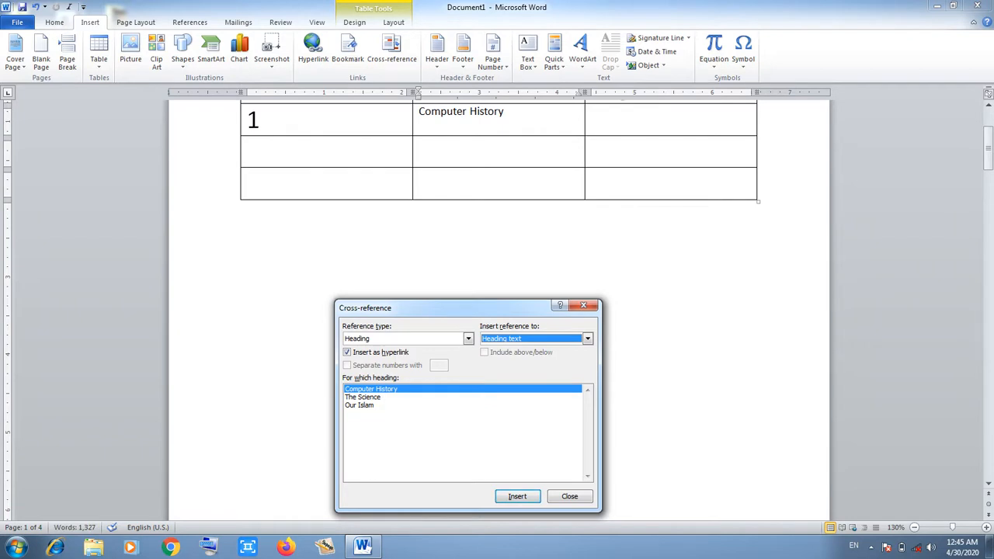
{"action": "left_click_drag", "start_coordinate": [989, 146], "coordinate": [988, 138]}
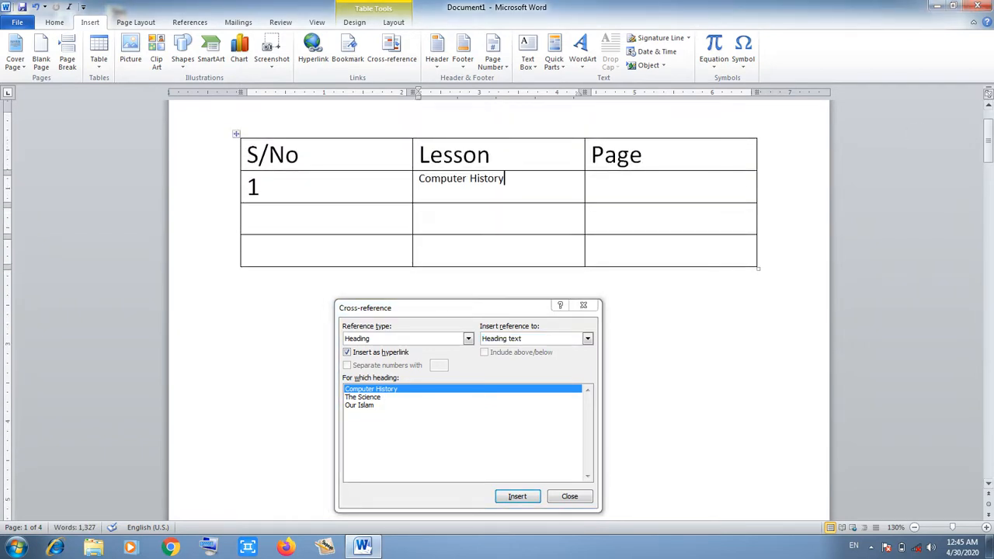
Add heading cross-references to The Science and Our Islam in the remaining Lesson cells.
{"action": "left_click", "coordinate": [420, 218]}
{"action": "left_click", "coordinate": [362, 396]}
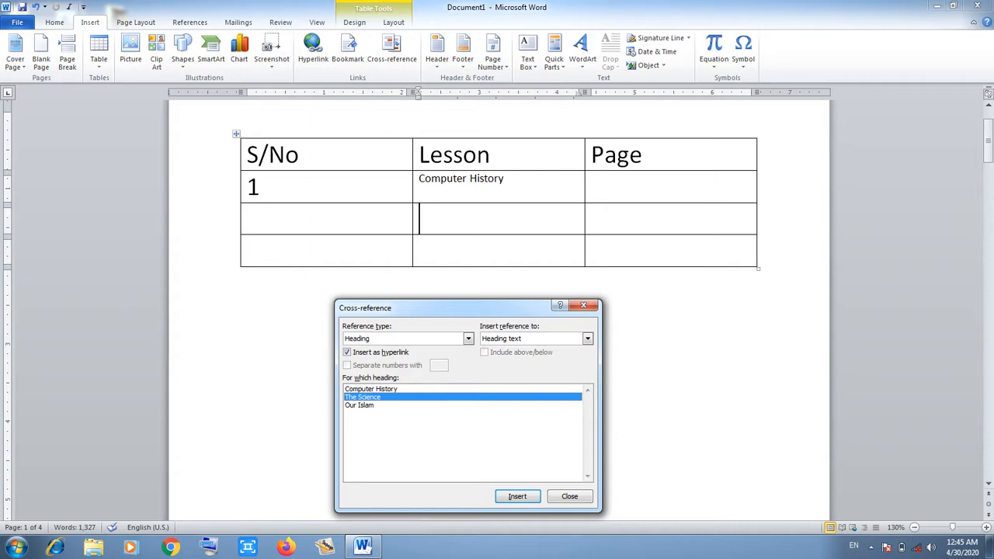
{"action": "key", "text": "Return"}
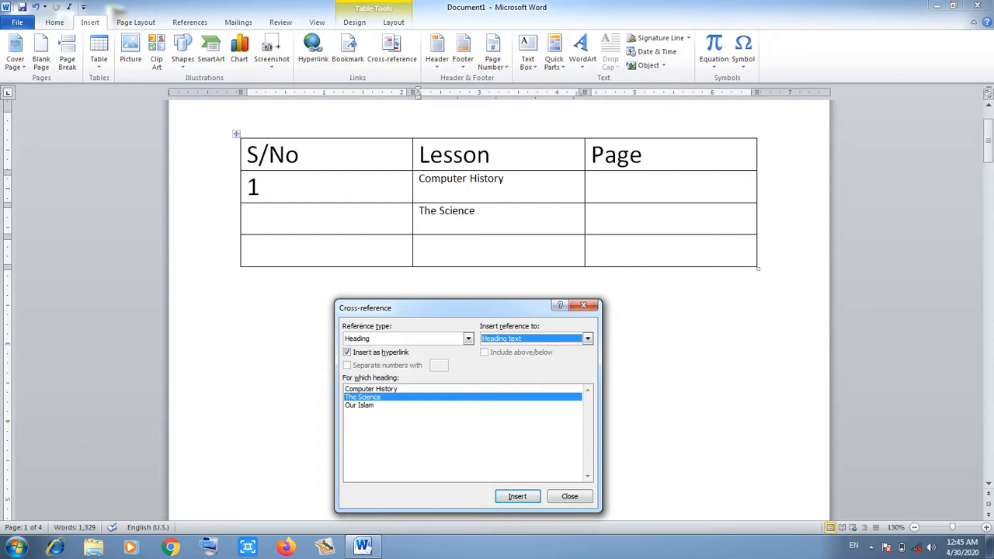
{"action": "left_click", "coordinate": [466, 250]}
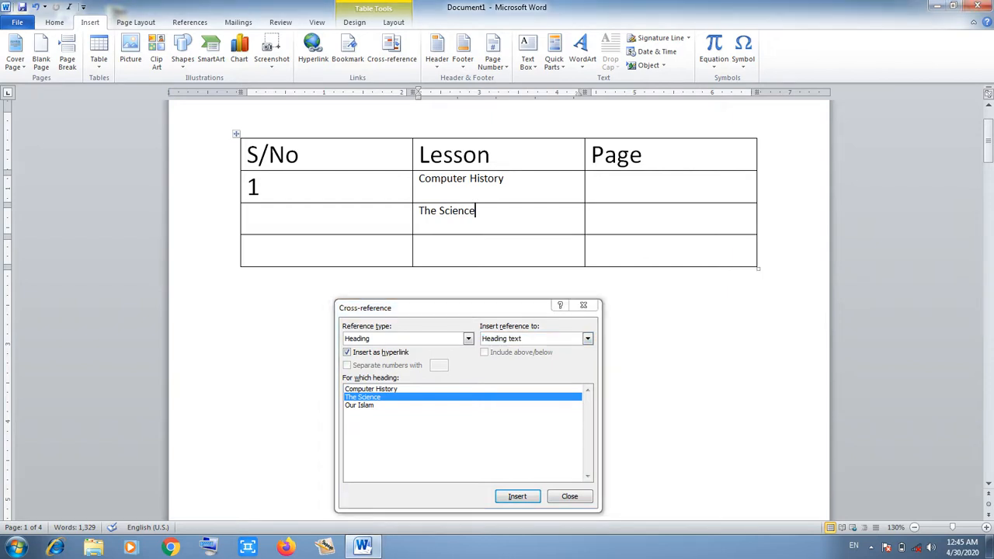
{"action": "left_click", "coordinate": [466, 250]}
{"action": "left_click", "coordinate": [360, 406]}
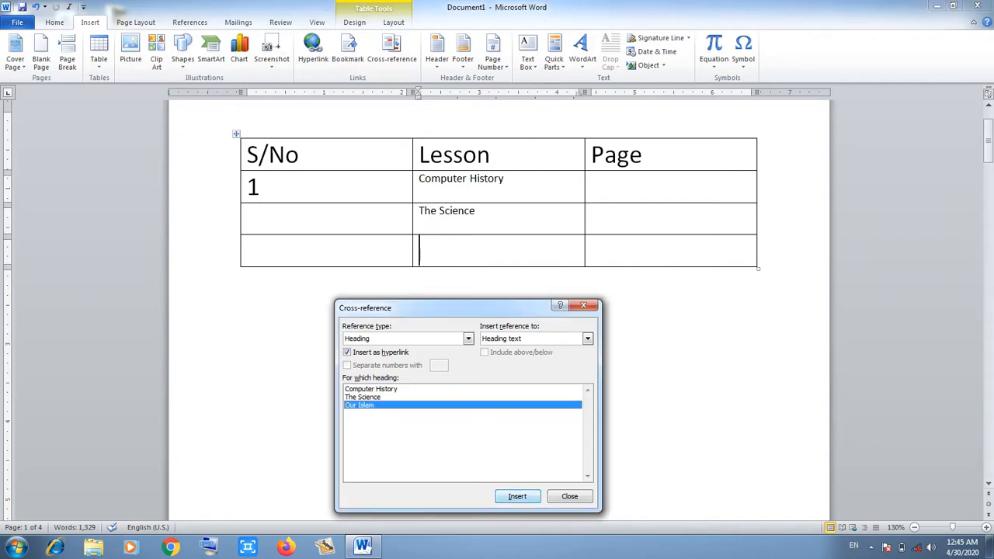
{"action": "left_click", "coordinate": [517, 496]}
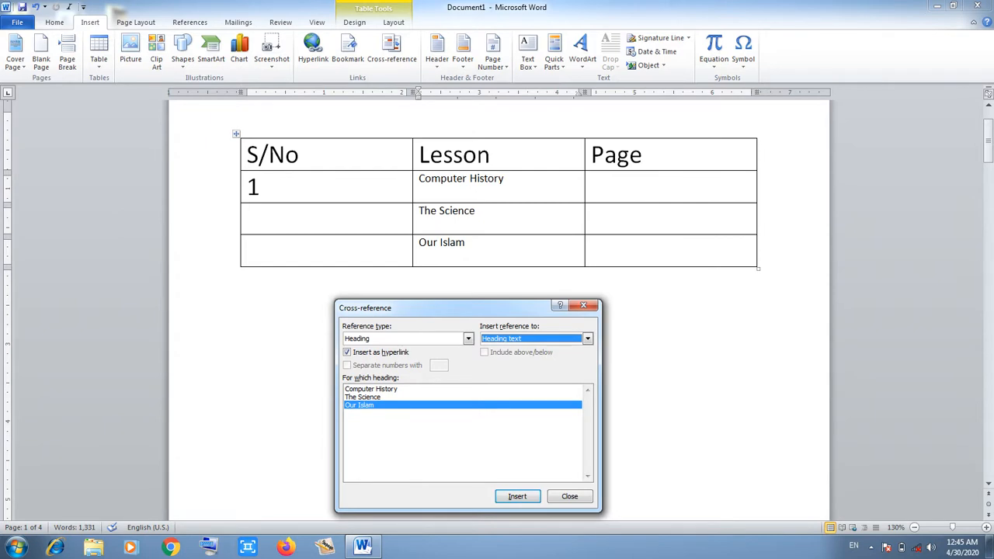
{"action": "left_click", "coordinate": [466, 243]}
{"action": "left_click", "coordinate": [593, 187]}
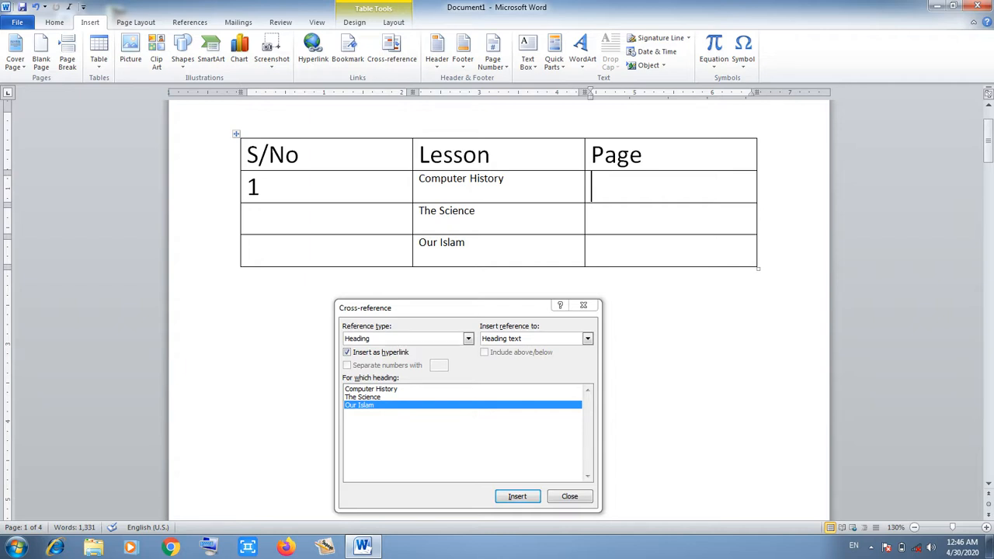
Switch the cross-reference to Page number and insert Computer History's page, 2.
{"action": "left_click_drag", "start_coordinate": [458, 309], "coordinate": [449, 278]}
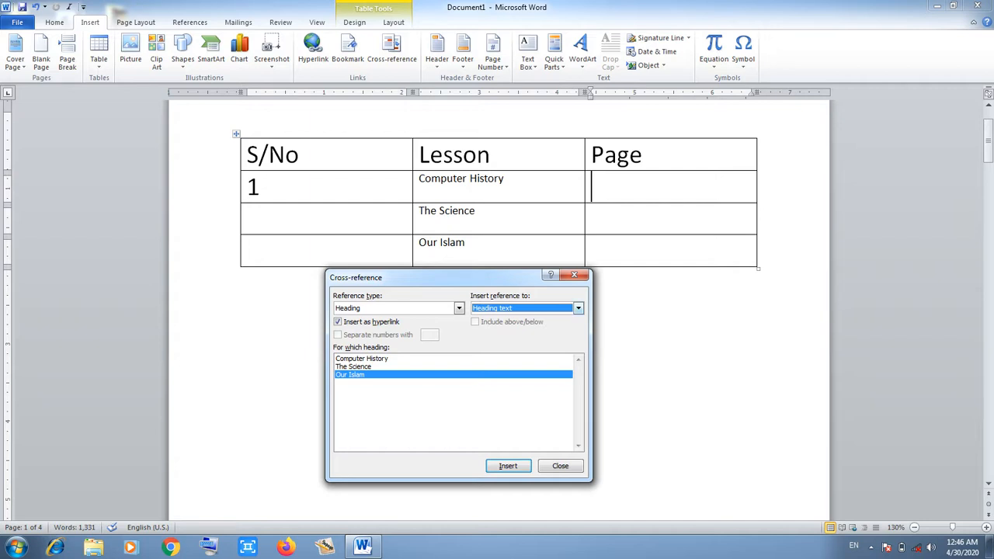
{"action": "left_click", "coordinate": [578, 308]}
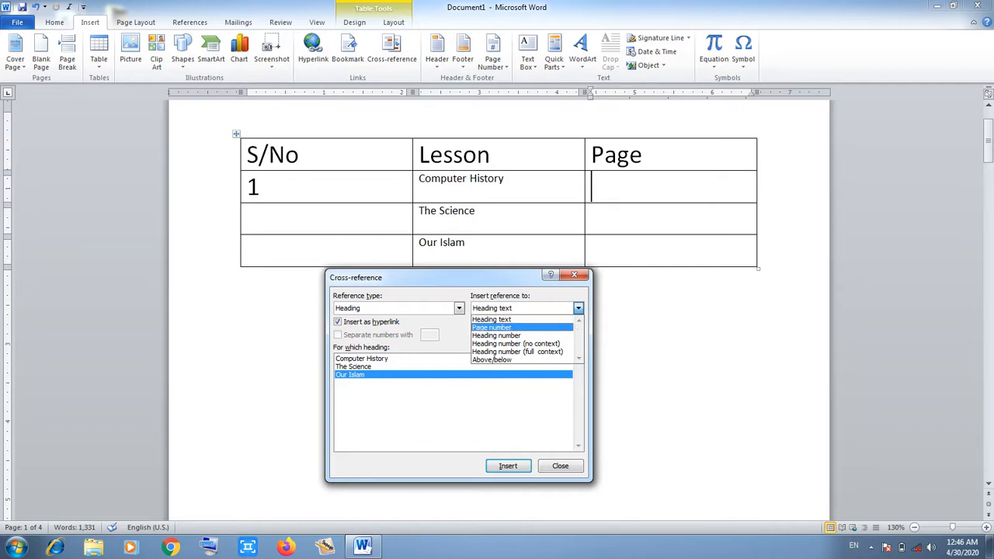
{"action": "left_click", "coordinate": [492, 328]}
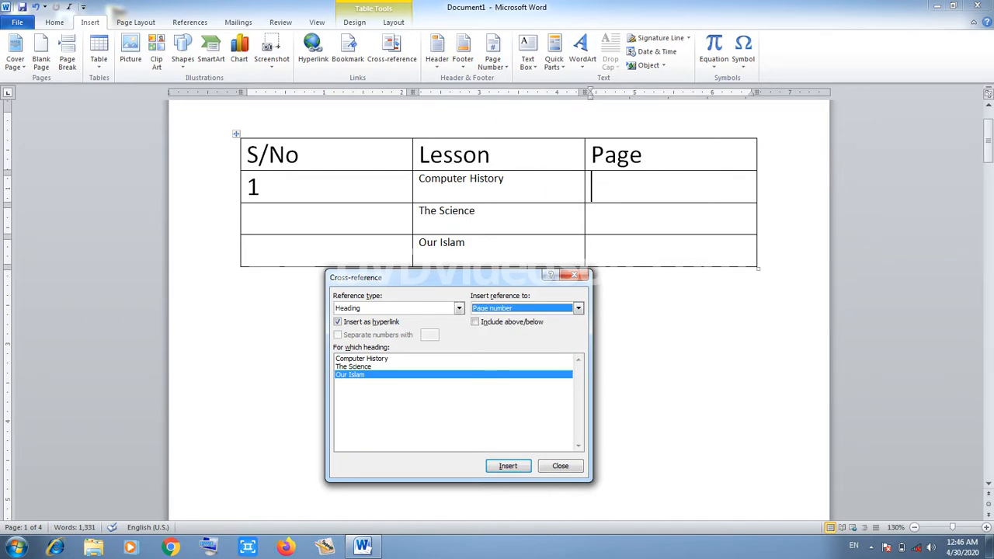
{"action": "left_click", "coordinate": [362, 359]}
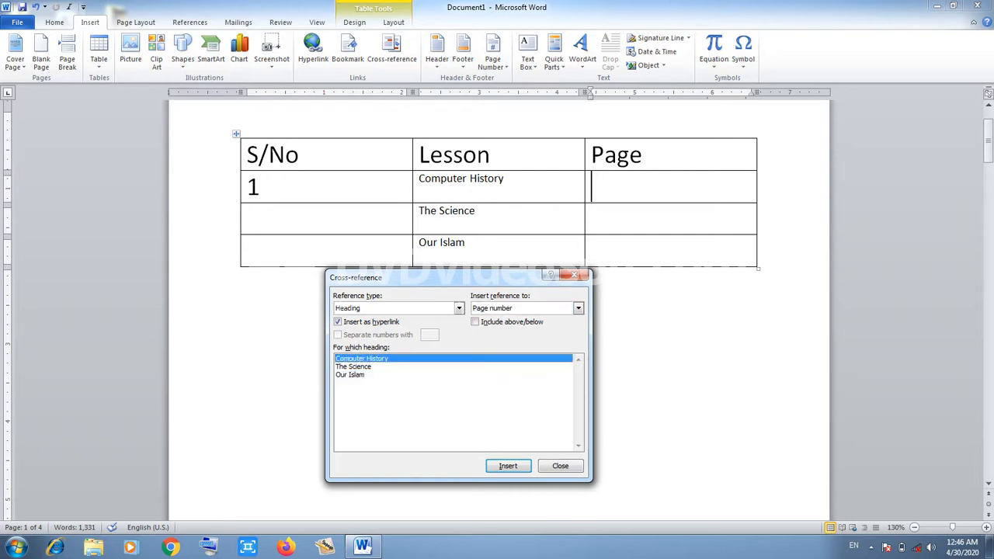
{"action": "key", "text": "Return"}
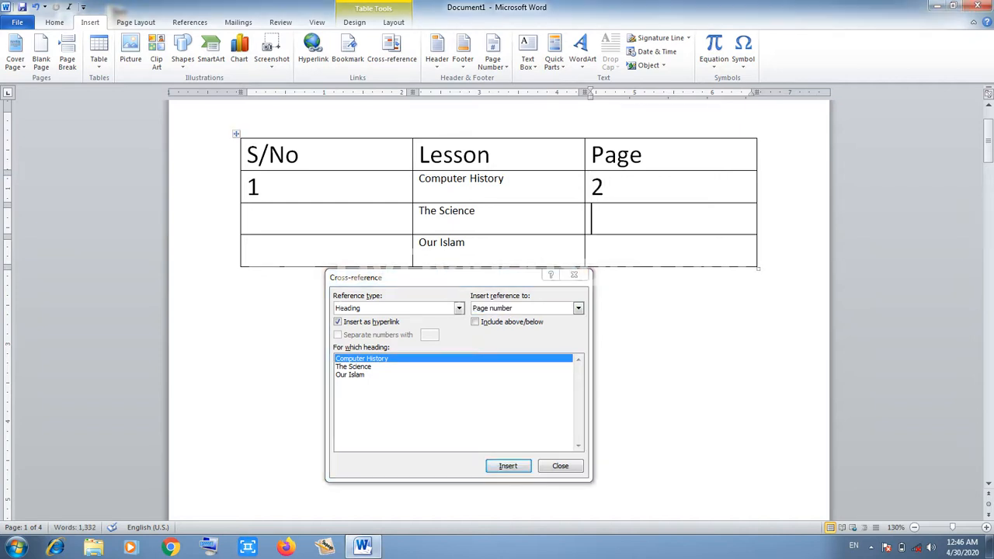
Insert page numbers 3 and 4 for The Science and Our Islam, then close Cross-reference.
{"action": "left_click", "coordinate": [354, 366]}
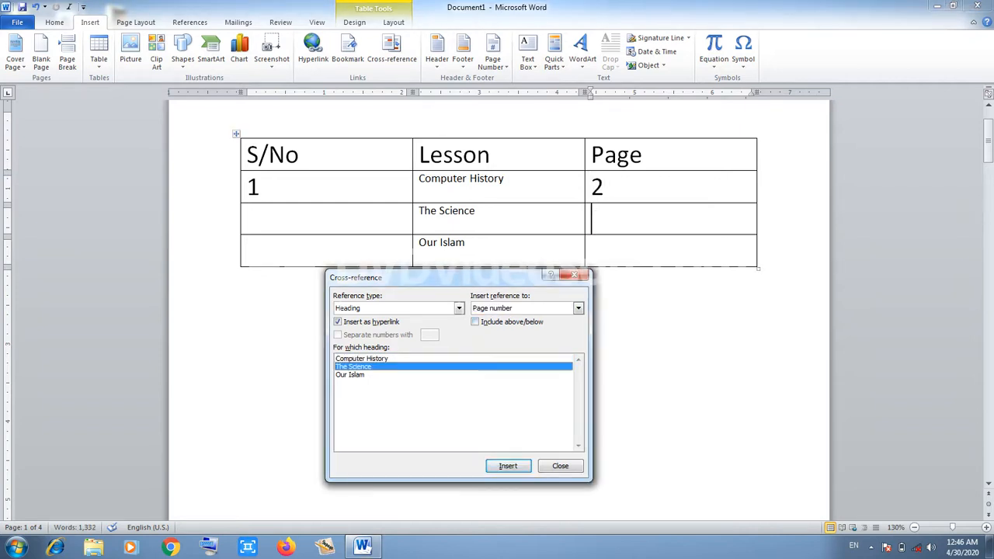
{"action": "key", "text": "Return"}
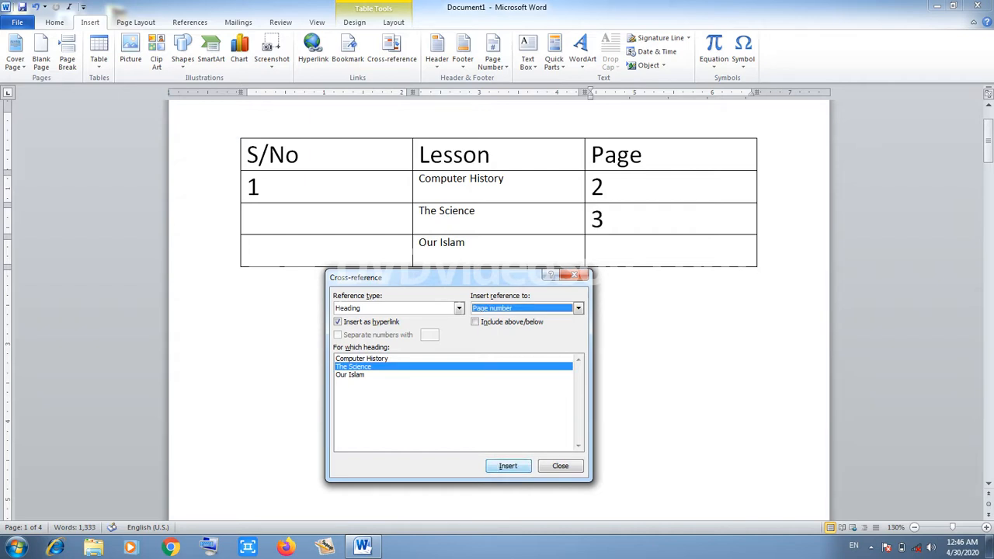
{"action": "left_click", "coordinate": [594, 251]}
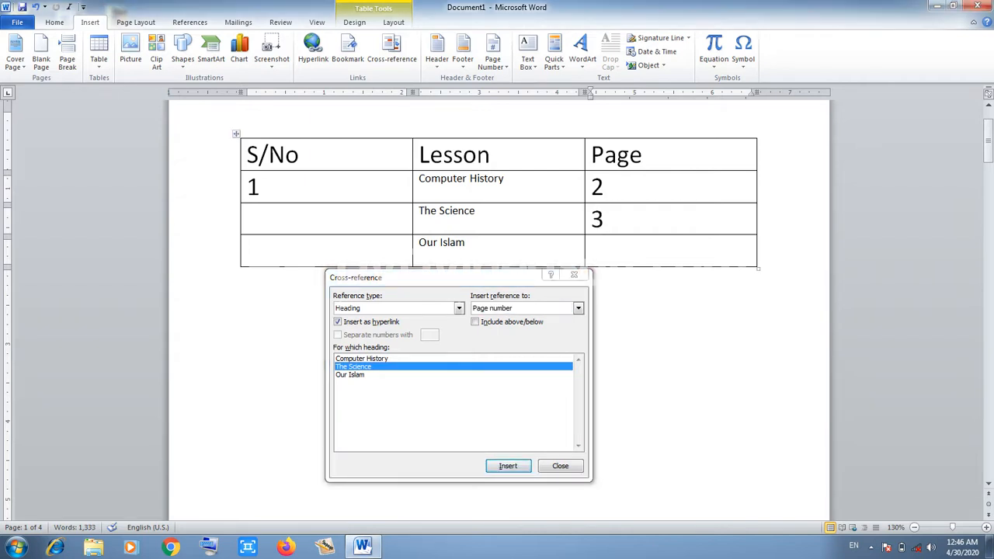
{"action": "left_click", "coordinate": [350, 375]}
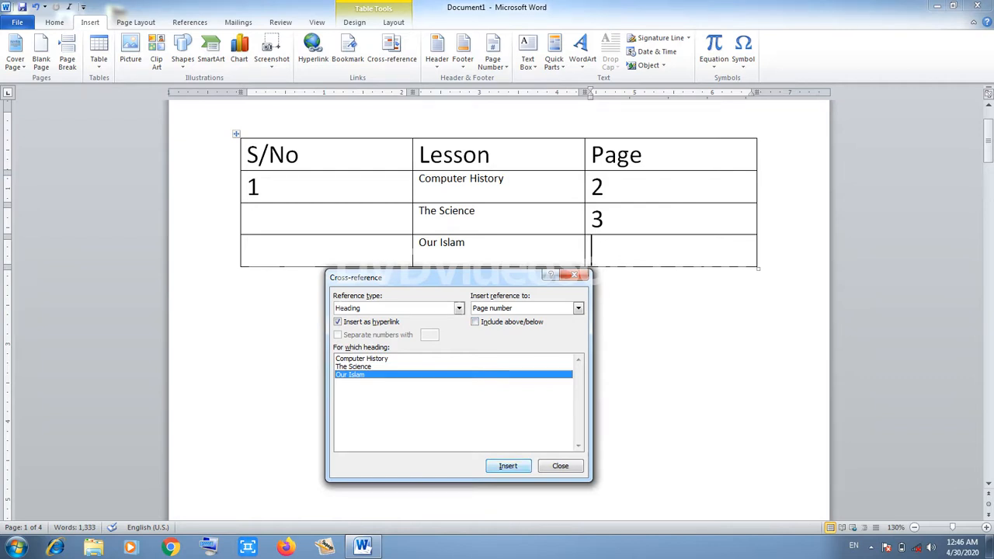
{"action": "left_click", "coordinate": [508, 466]}
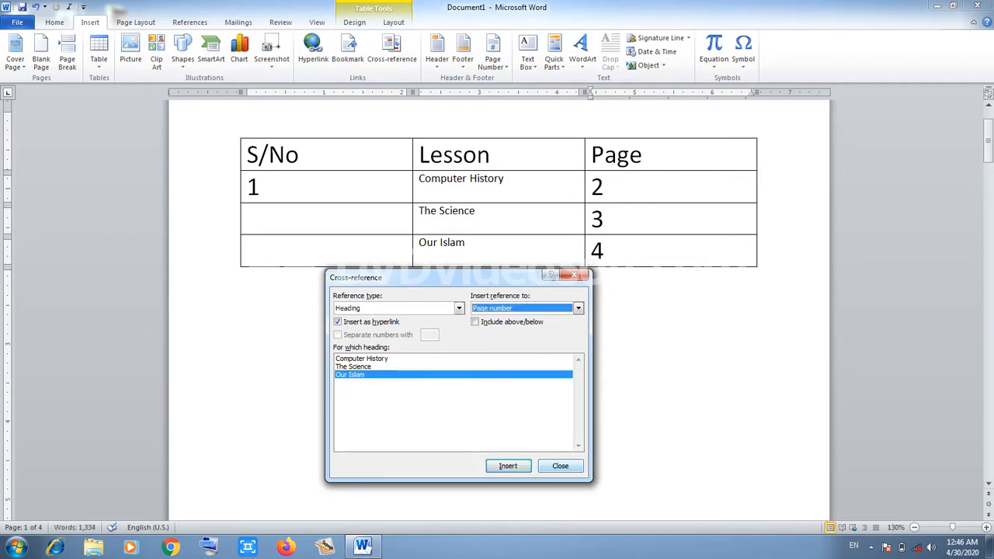
{"action": "left_click", "coordinate": [560, 466]}
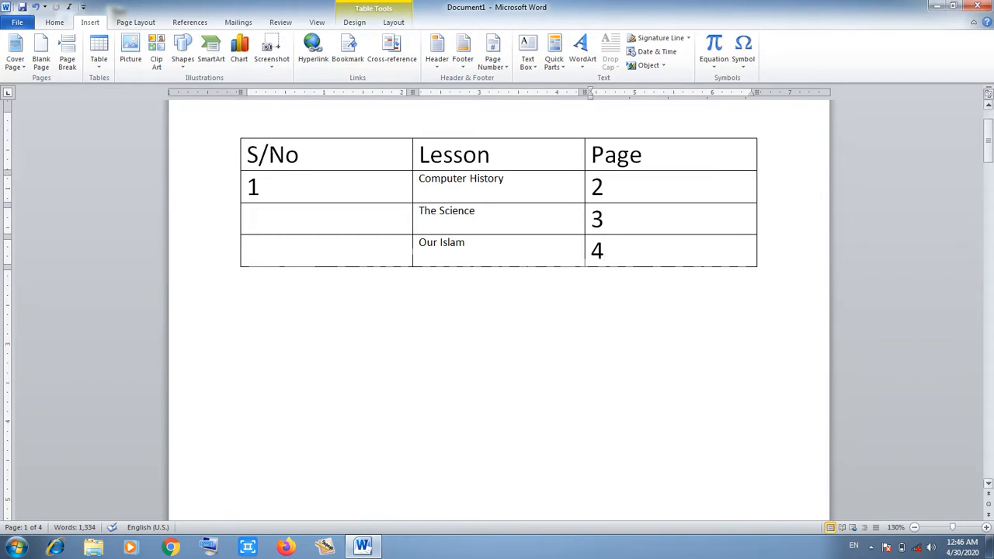
Expand the hidden icons in the Windows taskbar notification area.
{"action": "left_click_drag", "start_coordinate": [988, 152], "coordinate": [988, 142]}
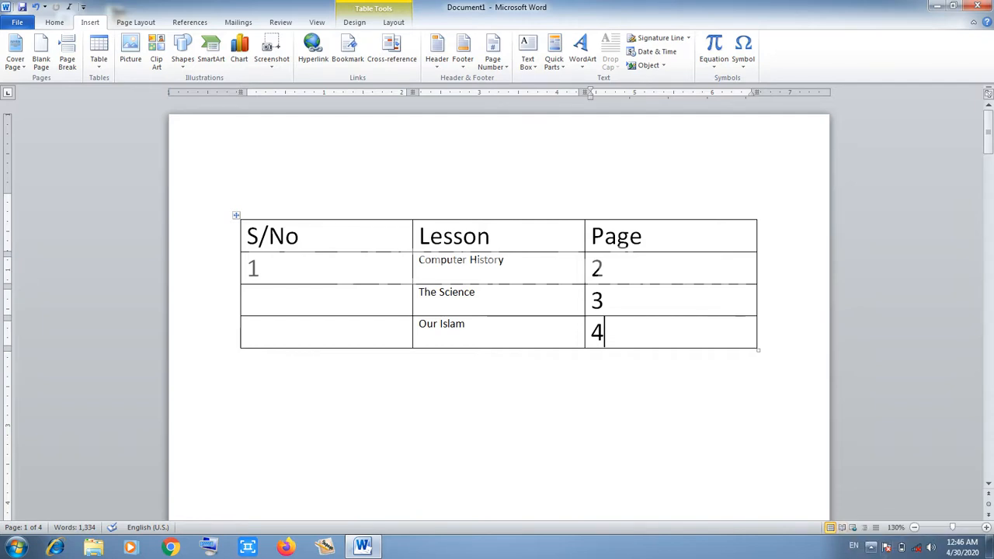
{"action": "left_click", "coordinate": [872, 547]}
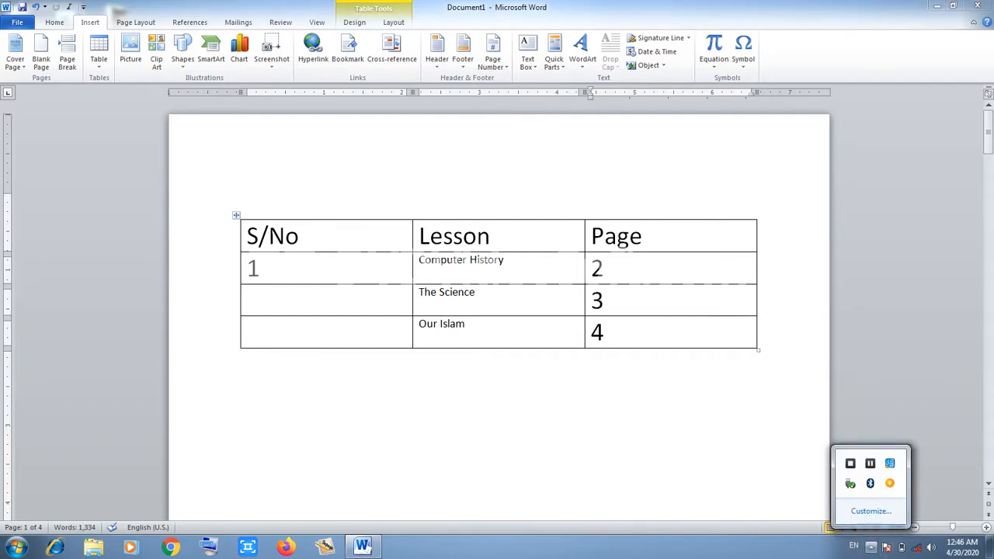